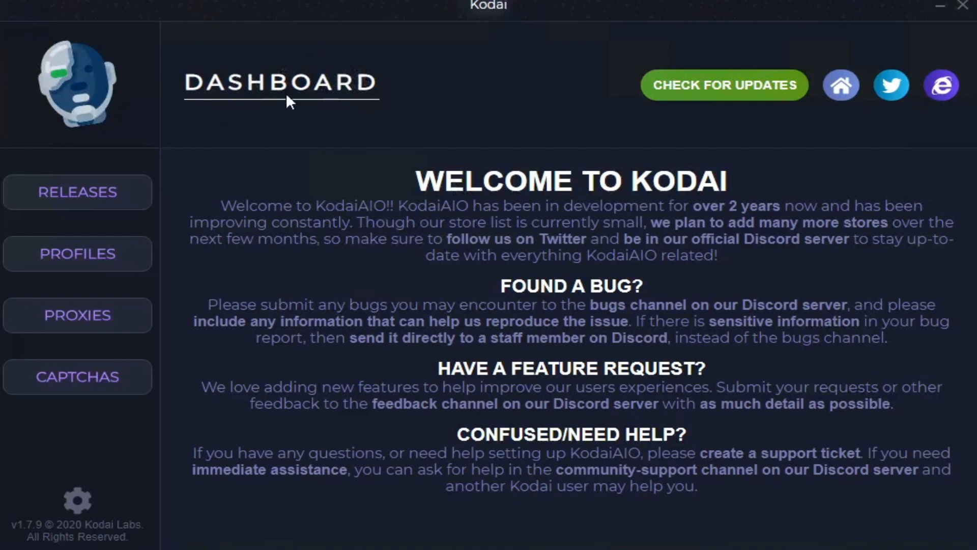
# Step: Check for program updates and open the settings at the Discord webhook URL for notifications
pyautogui.click(776, 90)
pyautogui.click(76, 502)
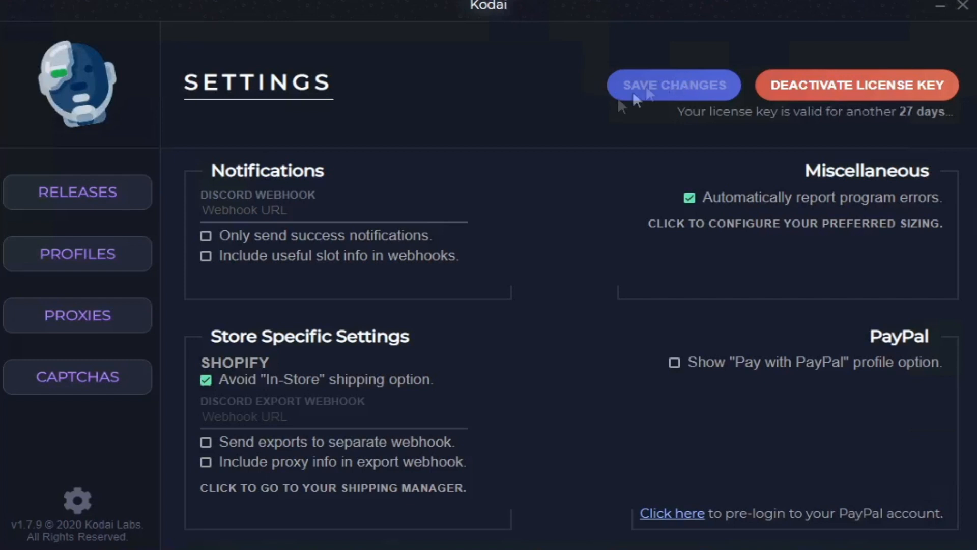
pyautogui.click(321, 212)
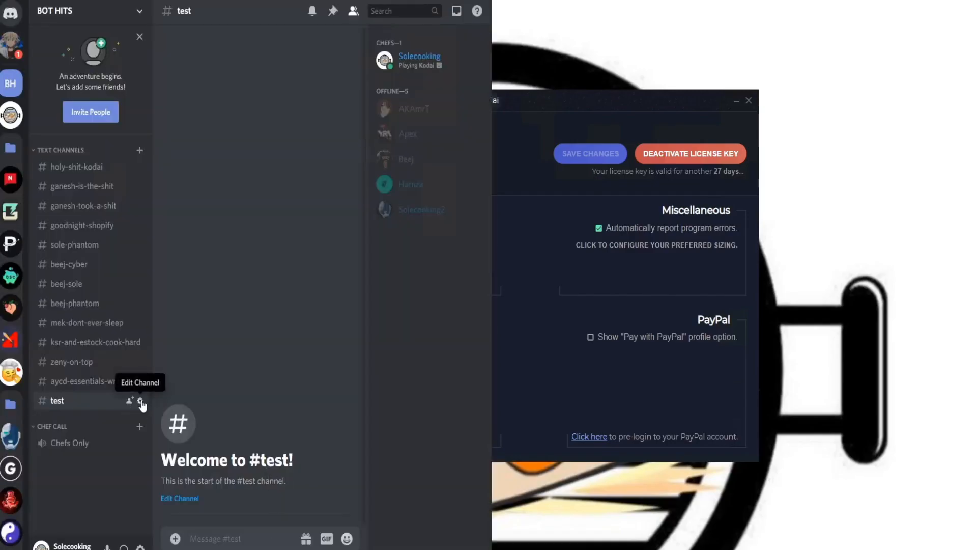
# Step: Switch to Discord and create a new webhook in the integrations of the test channel
pyautogui.click(141, 401)
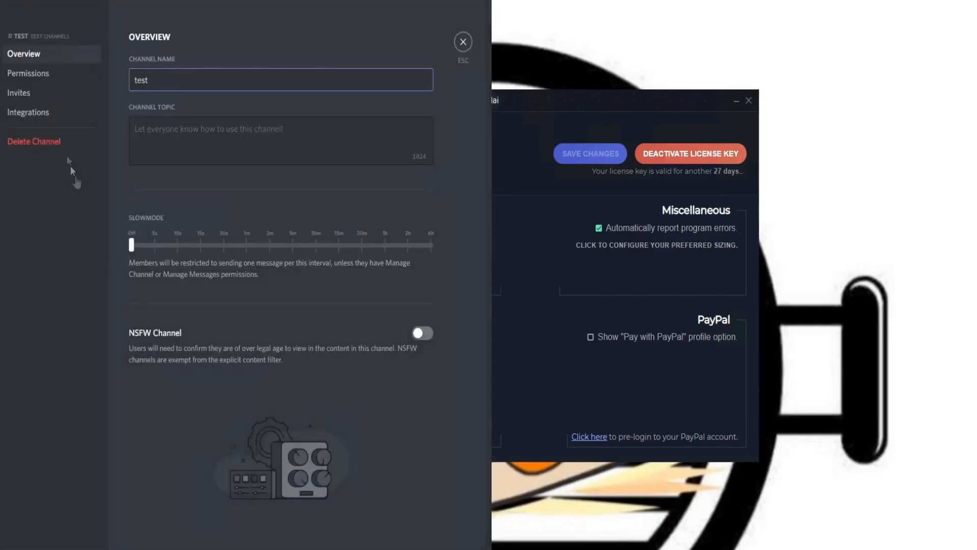
pyautogui.click(62, 118)
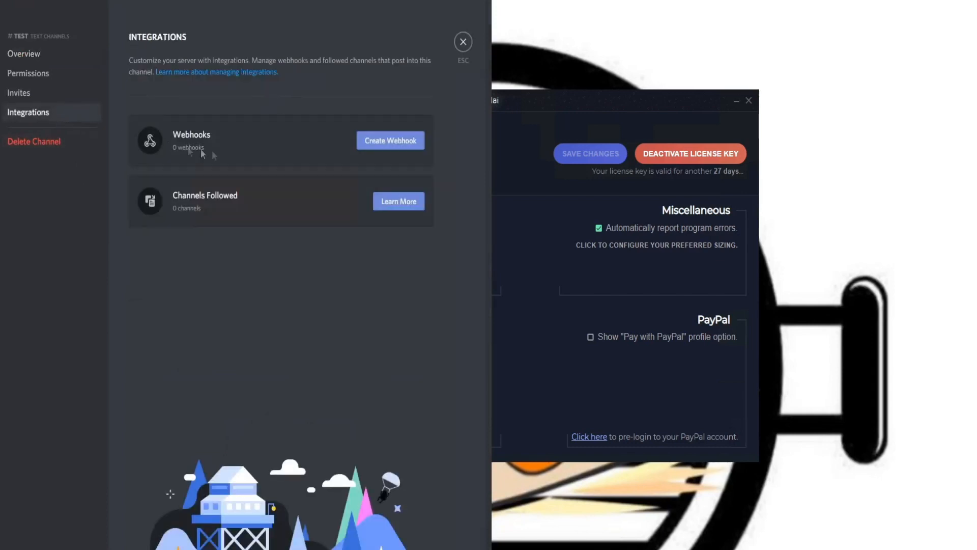
pyautogui.click(385, 140)
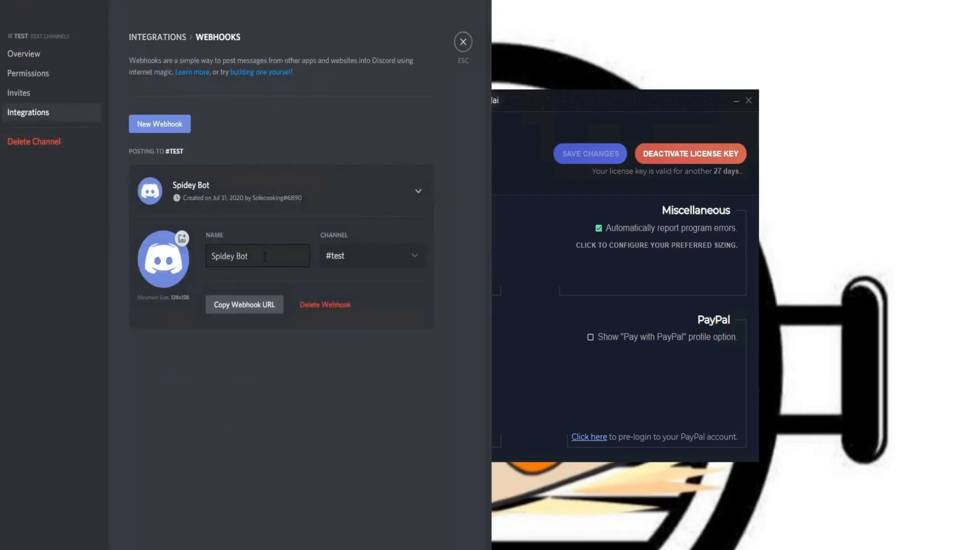
# Step: Rename the new webhook to Test, copy its URL, save the changes and leave the channel settings
pyautogui.moveTo(264, 256); pyautogui.dragTo(13, 259)
pyautogui.write('Test')
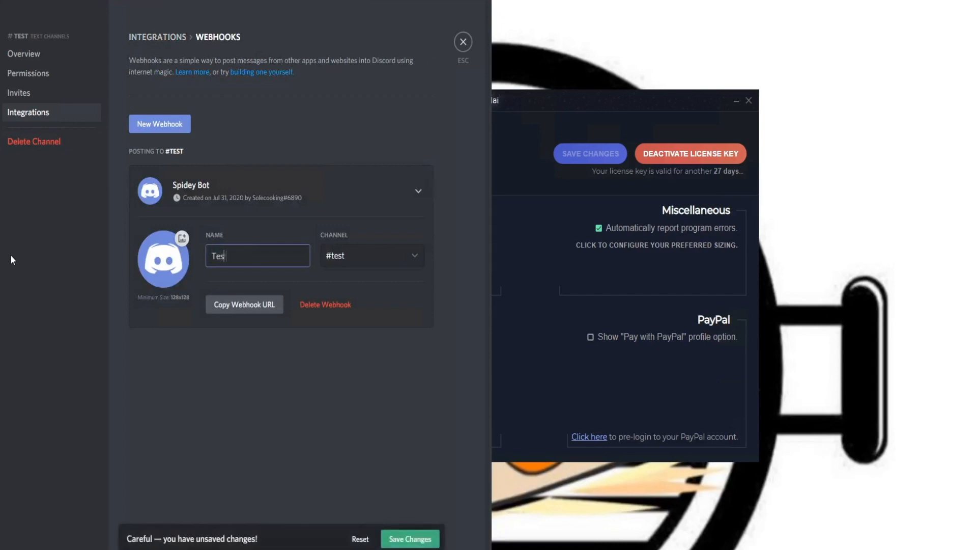
pyautogui.click(253, 310)
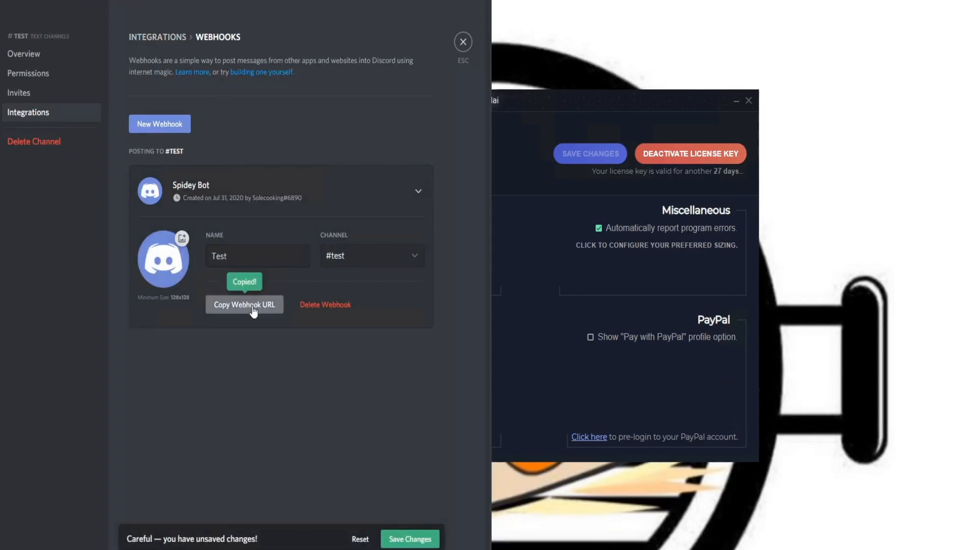
pyautogui.click(403, 543)
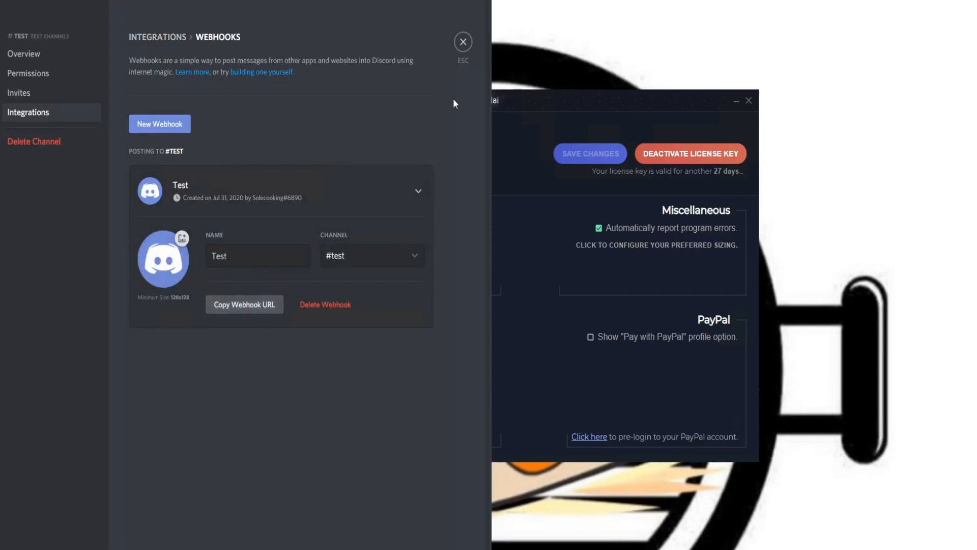
pyautogui.click(464, 43)
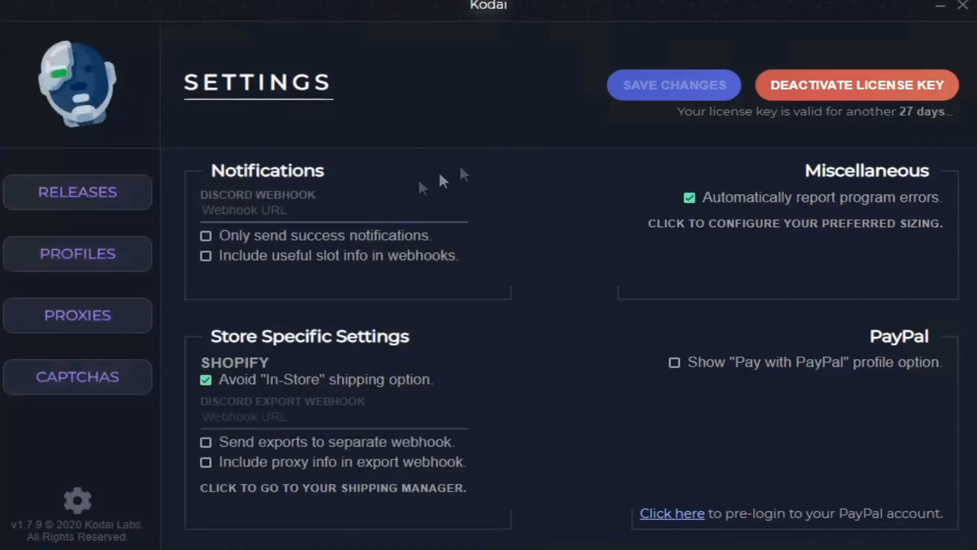
# Step: Switch back to Kodai and paste the copied webhook URL as the Discord notification webhook
pyautogui.click(319, 209)
pyautogui.hotkey('ctrl', 'v')
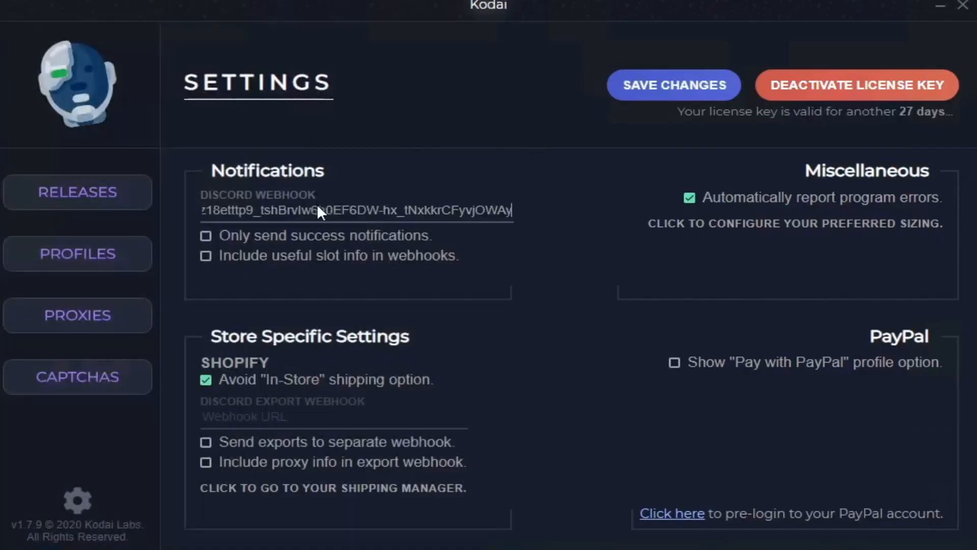
pyautogui.moveTo(511, 210); pyautogui.dragTo(103, 214)
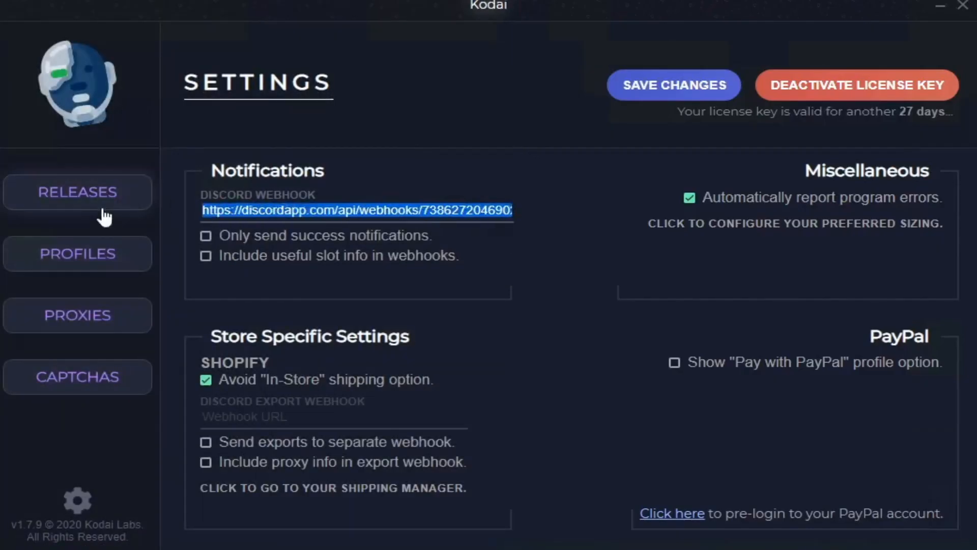
pyautogui.click(346, 184)
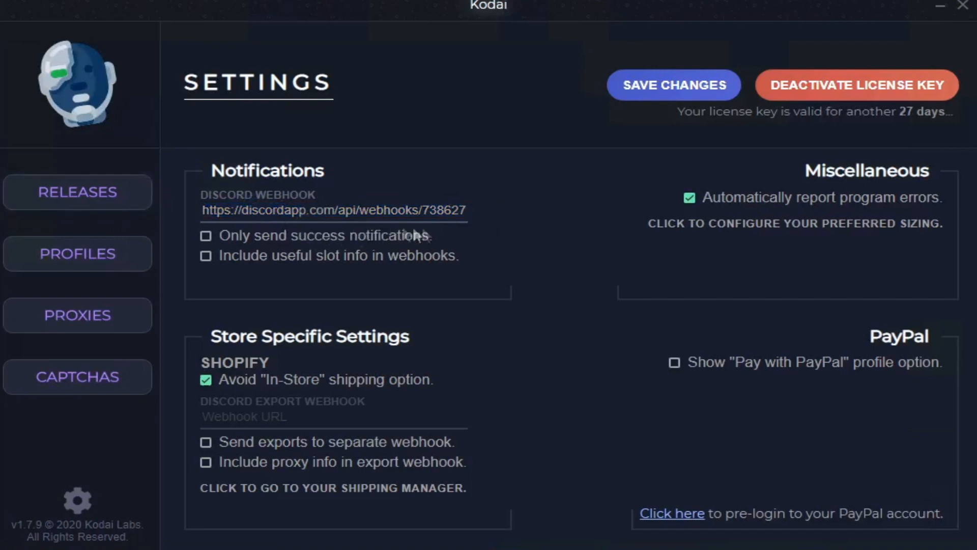
# Step: Enable including useful slot info in webhooks and save the settings
pyautogui.click(315, 263)
pyautogui.moveTo(392, 210); pyautogui.dragTo(273, 211)
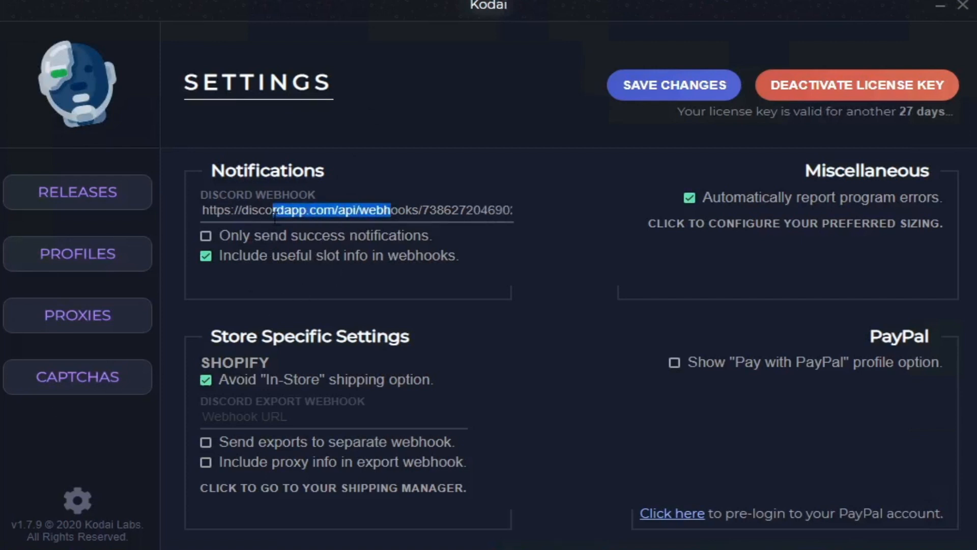
pyautogui.click(310, 209)
pyautogui.click(367, 189)
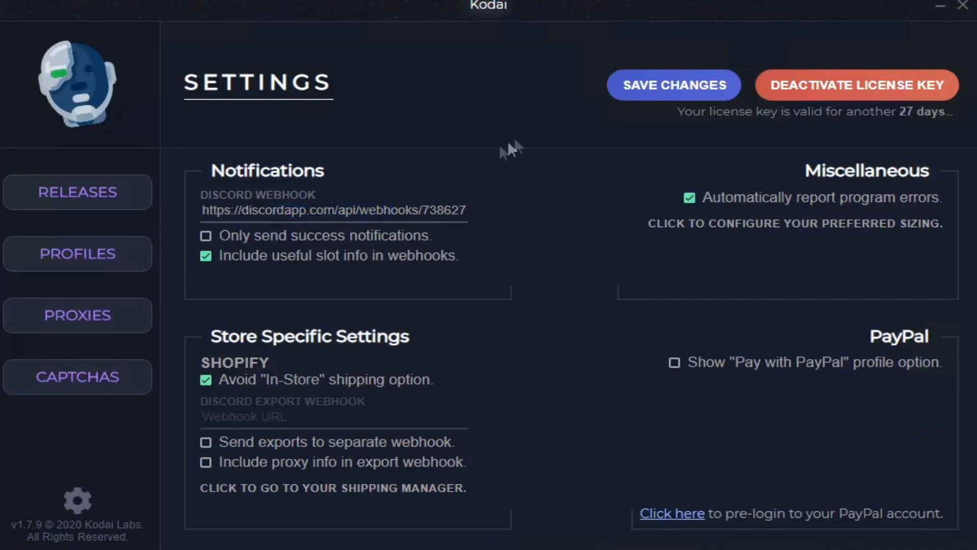
pyautogui.click(678, 87)
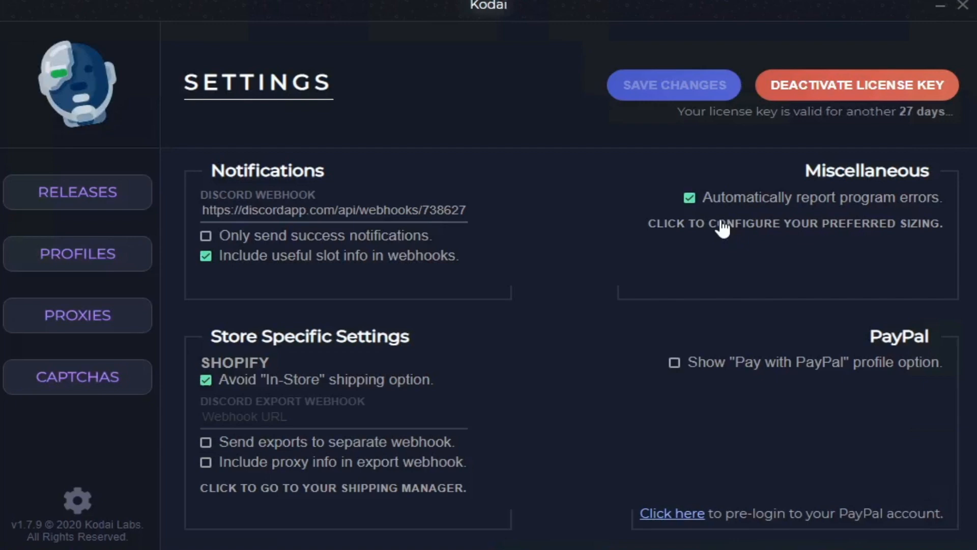
# Step: Add size 8.5 to the preferred sizing and enable random selection within the preferred sizes
pyautogui.click(722, 226)
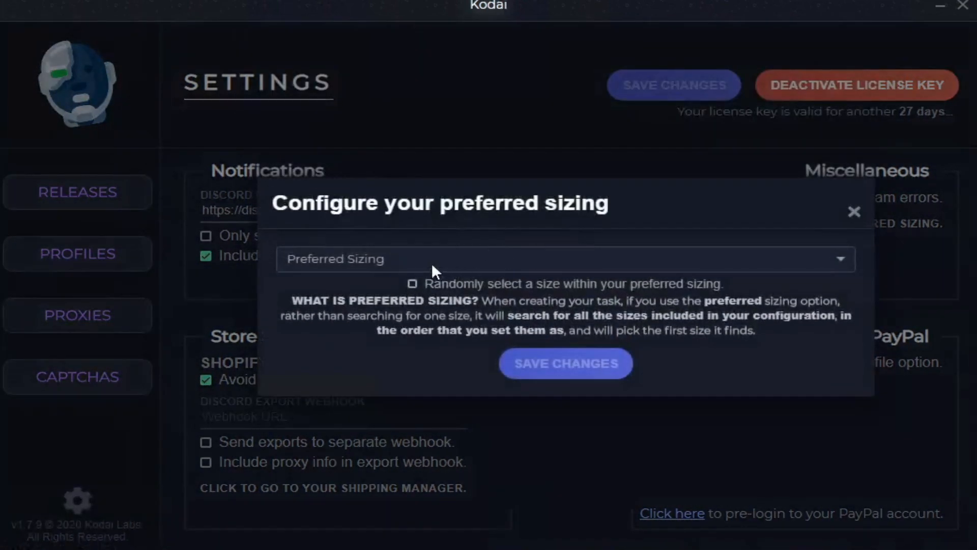
pyautogui.click(432, 263)
pyautogui.scroll(-5, 433, 377)
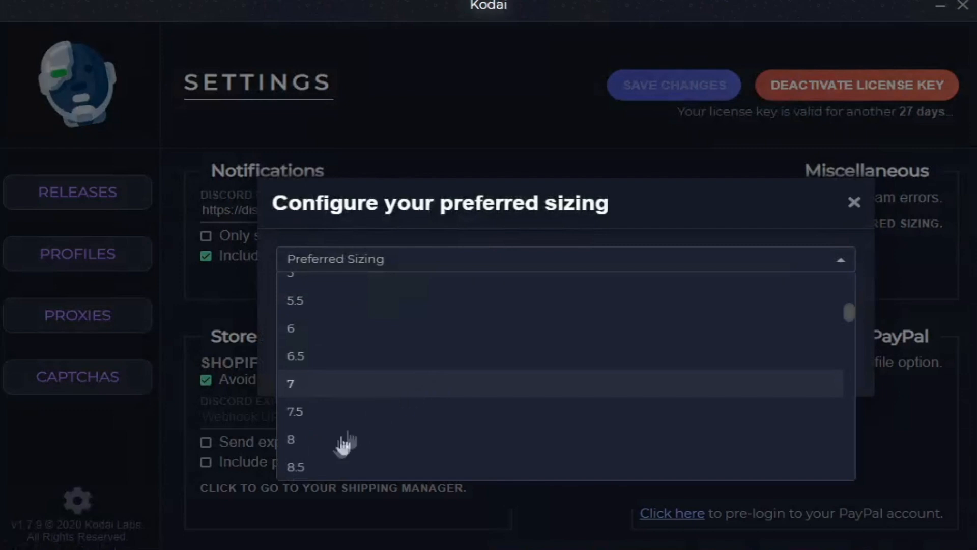
pyautogui.click(339, 468)
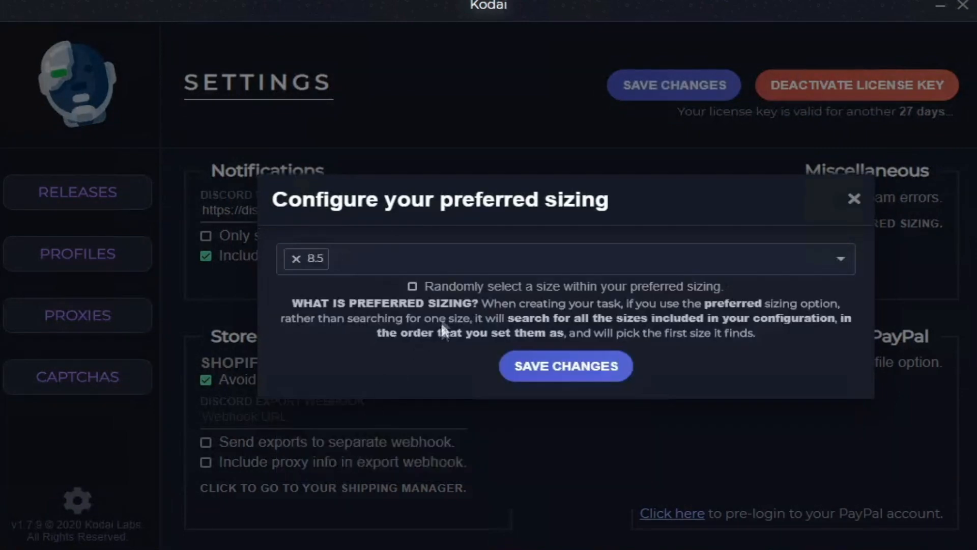
pyautogui.click(465, 291)
# Step: Add size 8 as the second preferred size and close the sizing configuration
pyautogui.click(504, 259)
pyautogui.scroll(-5, 324, 455)
pyautogui.scroll(-3, 325, 448)
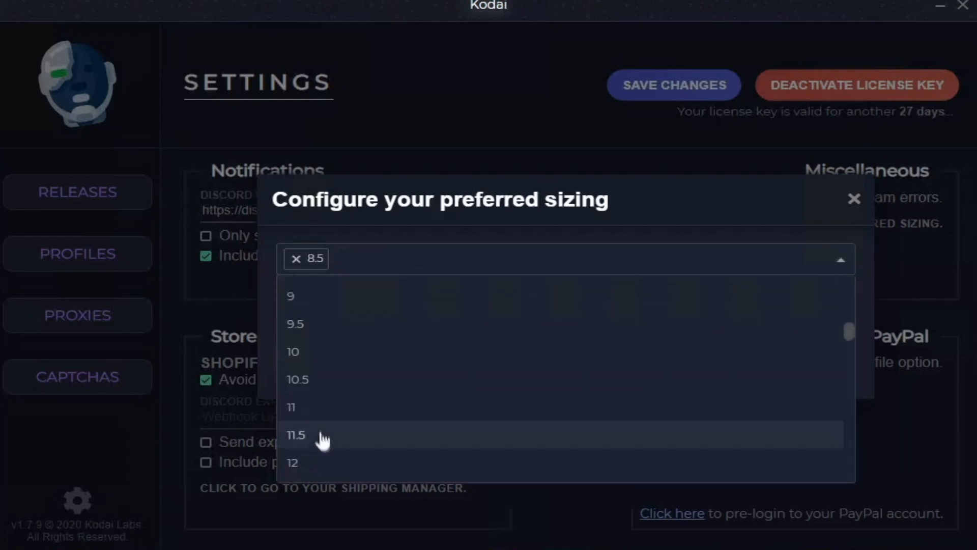
pyautogui.scroll(2, 346, 316)
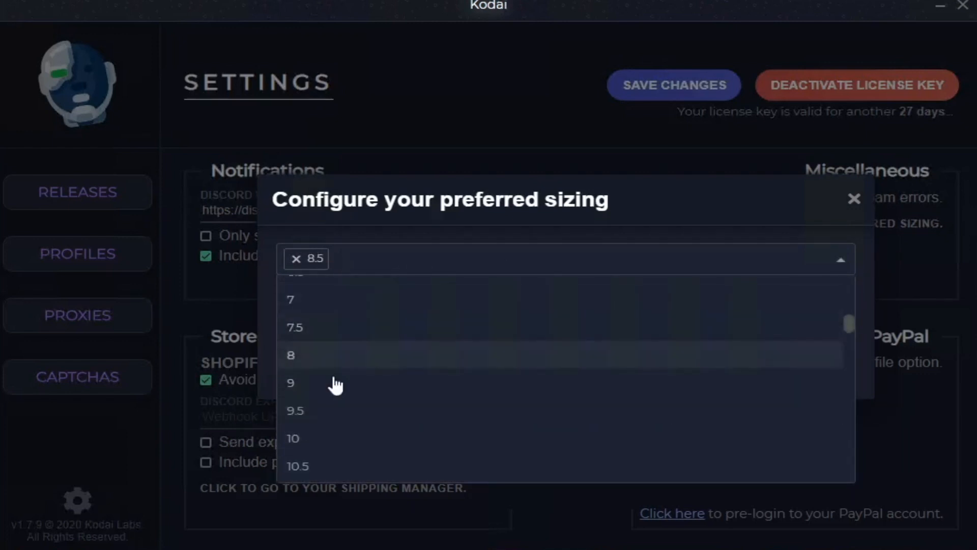
pyautogui.click(349, 359)
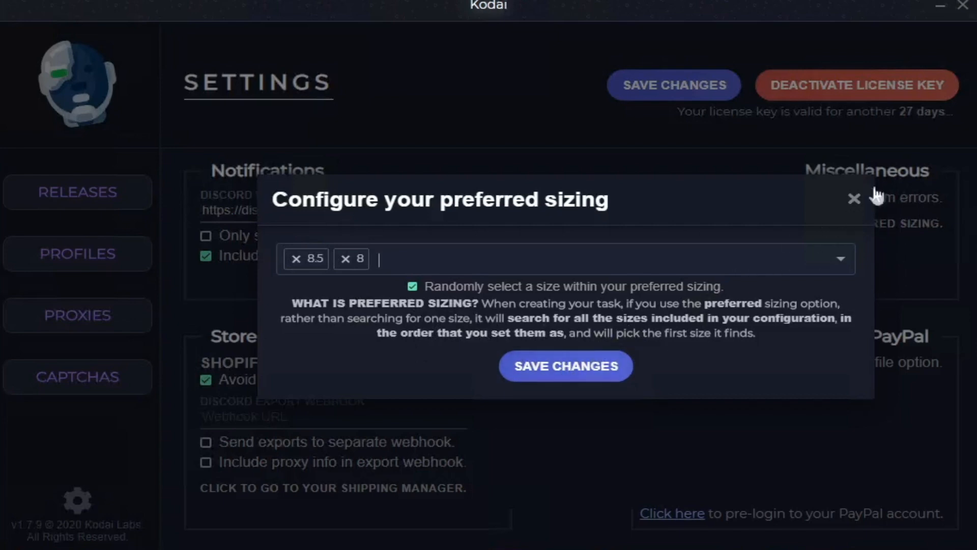
pyautogui.click(853, 202)
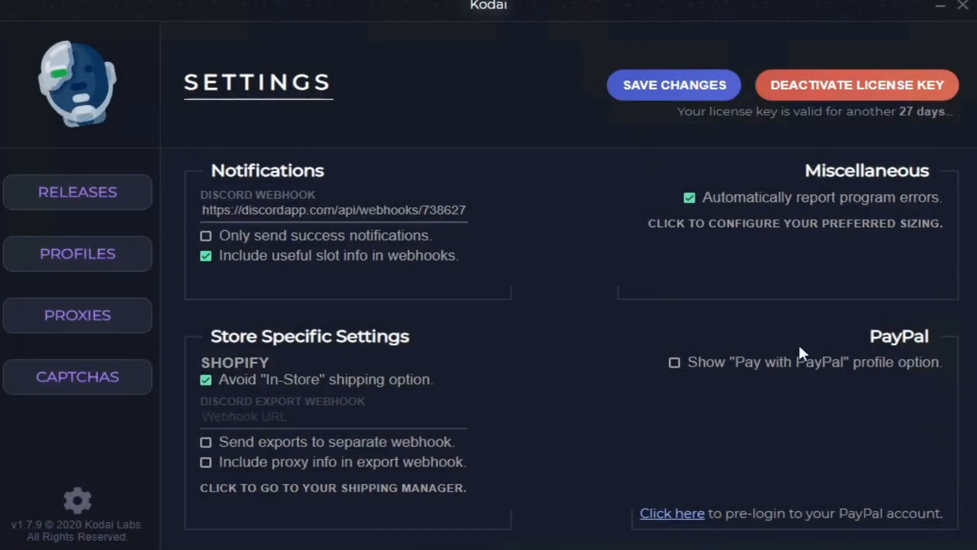
# Step: Enable the "Pay with PayPal" profile option and save the settings
pyautogui.click(773, 370)
pyautogui.click(693, 88)
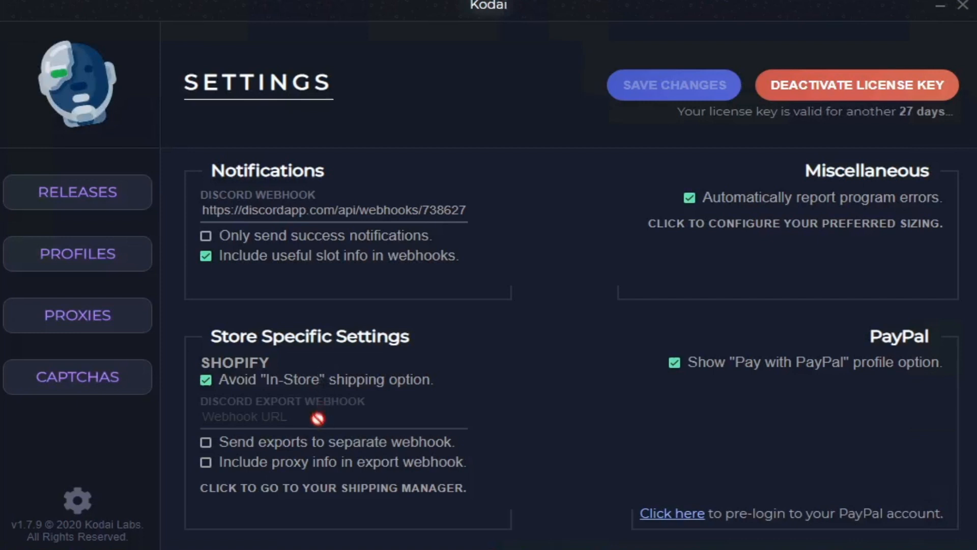
# Step: Try to fill in a Shopify shipping rate with product usbjsbxcasvx, store A-Ma-Maniere and a profile
pyautogui.click(308, 492)
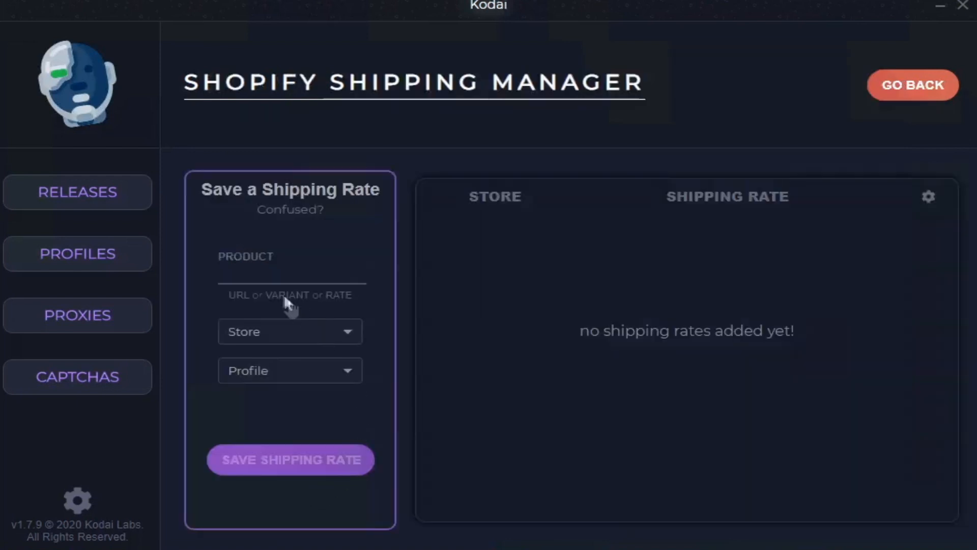
pyautogui.click(287, 278)
pyautogui.write('u')
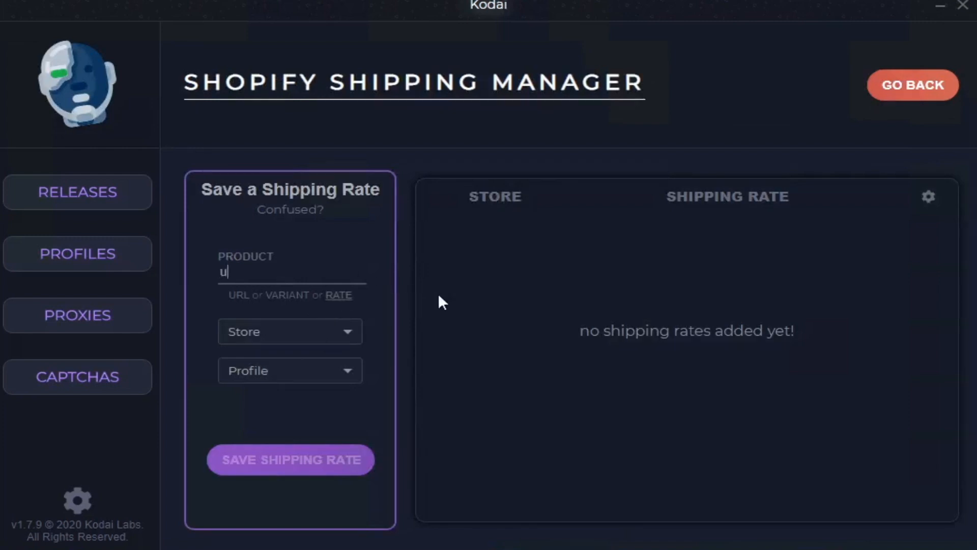
pyautogui.write('sbjsbcasvx')
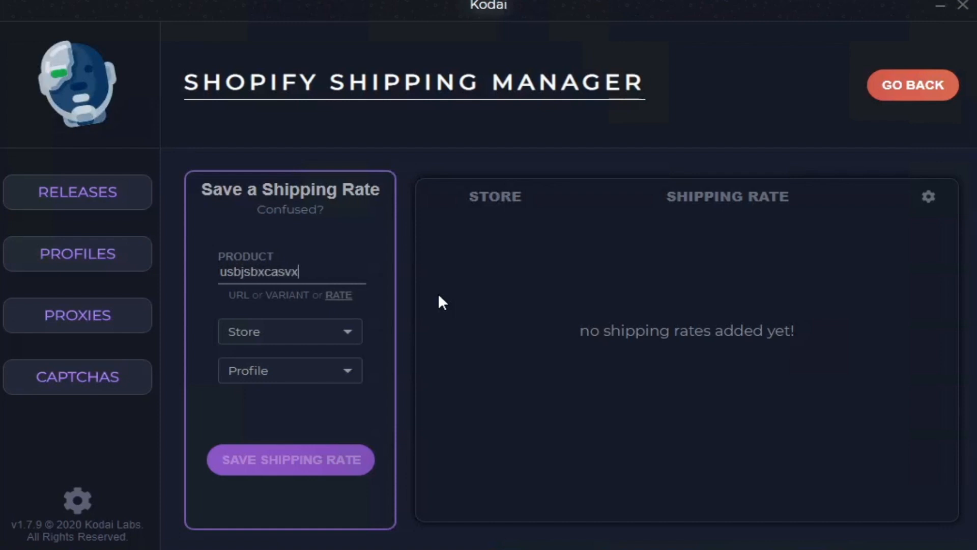
pyautogui.click(313, 331)
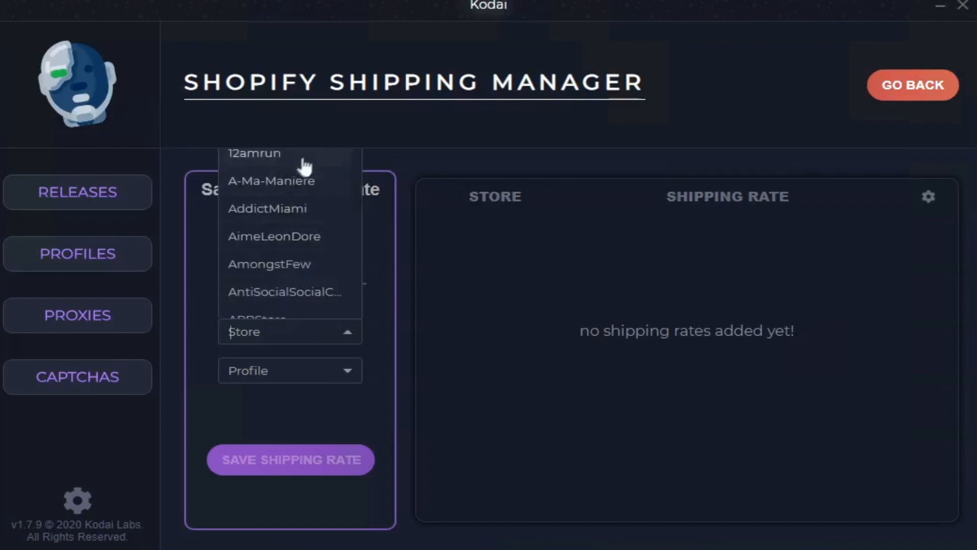
pyautogui.click(310, 181)
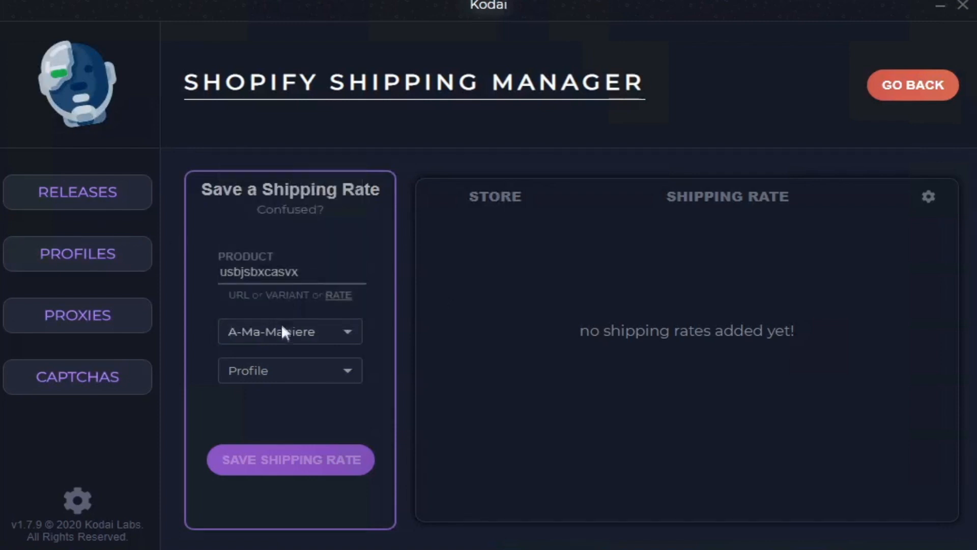
pyautogui.click(290, 367)
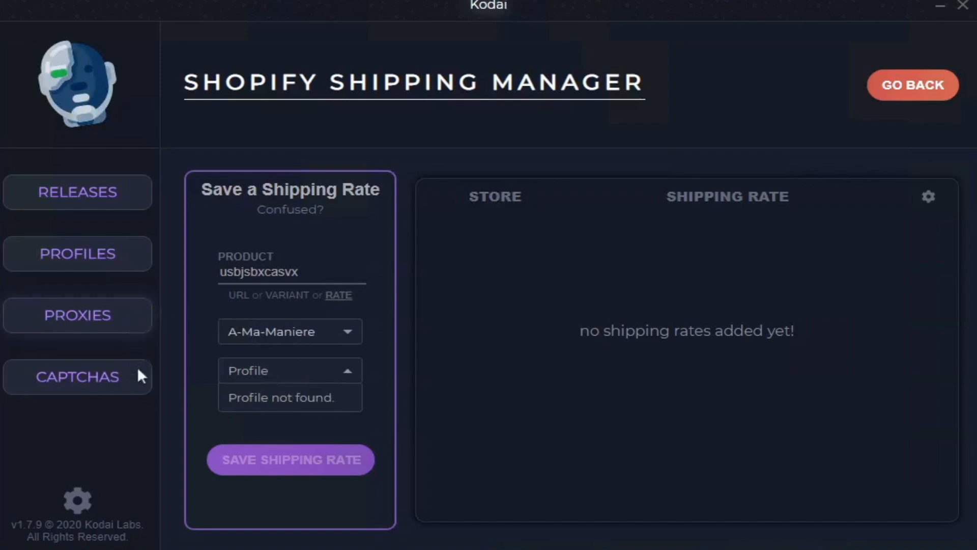
# Step: Add a captcha account named test without a proxy and start entering the email in its Google sign-in
pyautogui.click(132, 380)
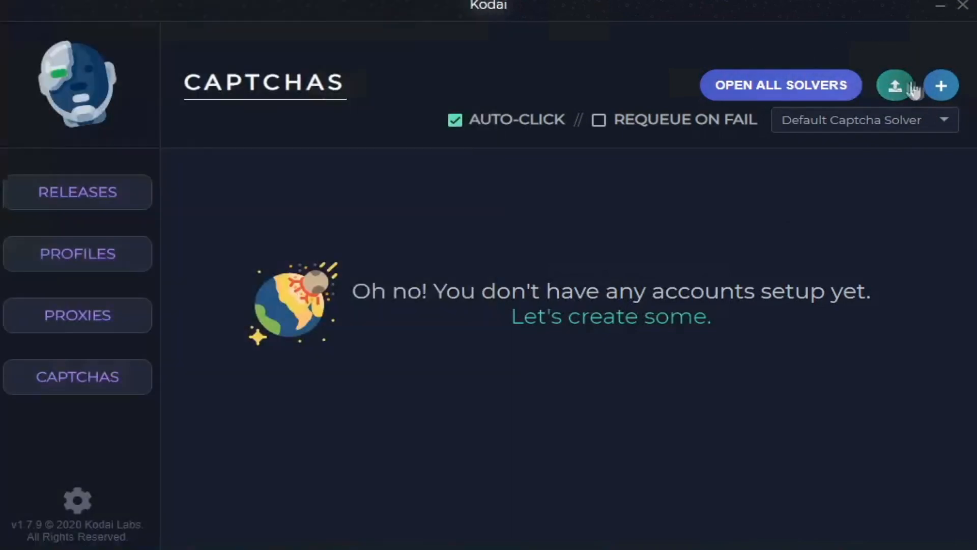
pyautogui.click(942, 86)
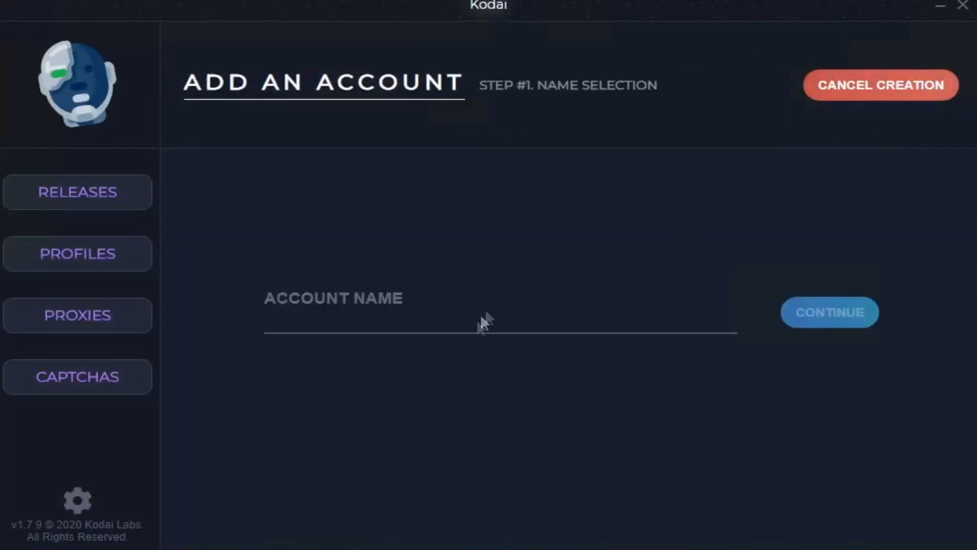
pyautogui.click(466, 319)
pyautogui.write('test')
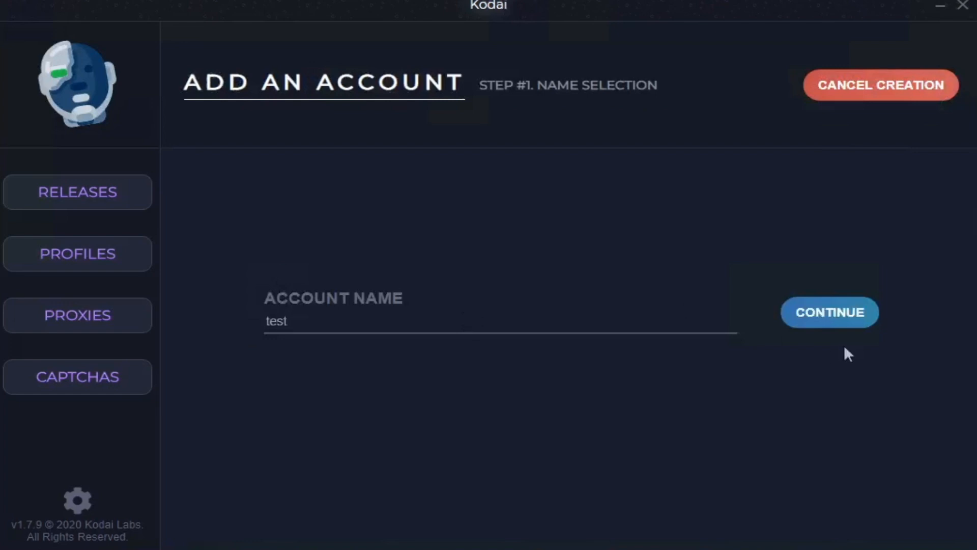
pyautogui.click(835, 322)
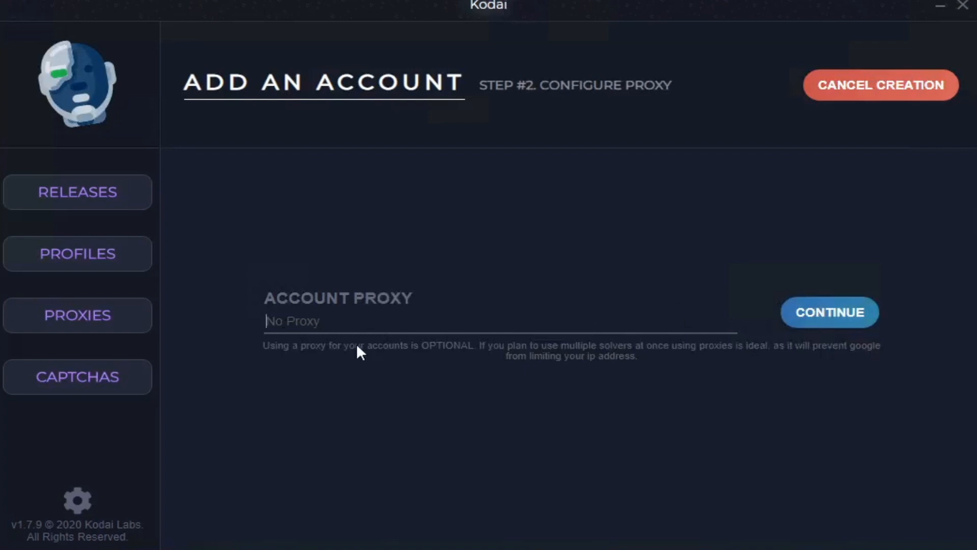
pyautogui.click(813, 324)
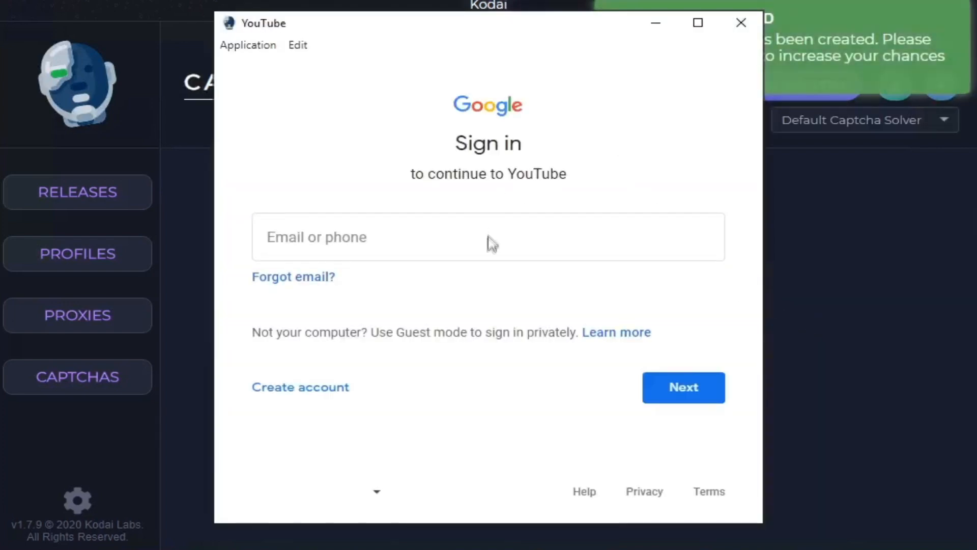
pyautogui.click(497, 243)
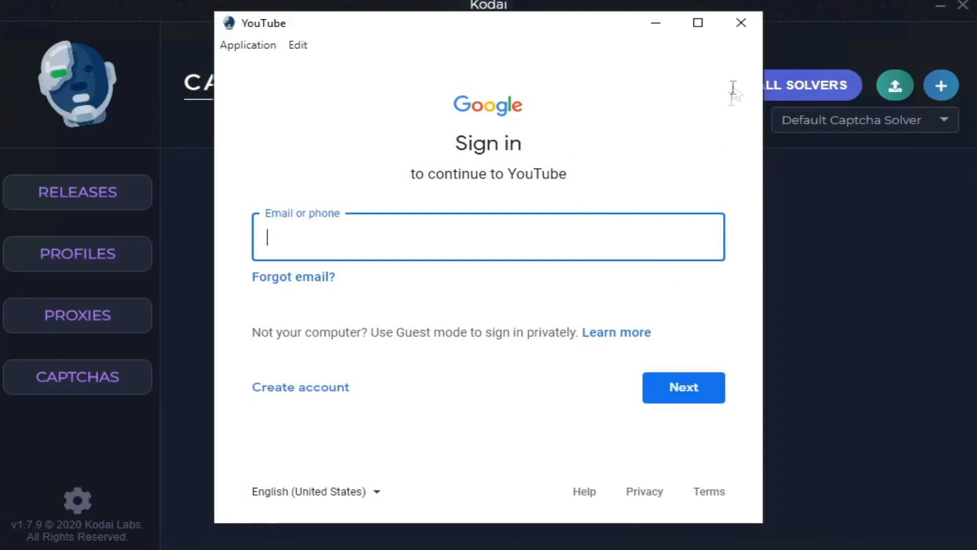
# Step: Close the Google sign-in window and delete the test captcha account
pyautogui.click(742, 23)
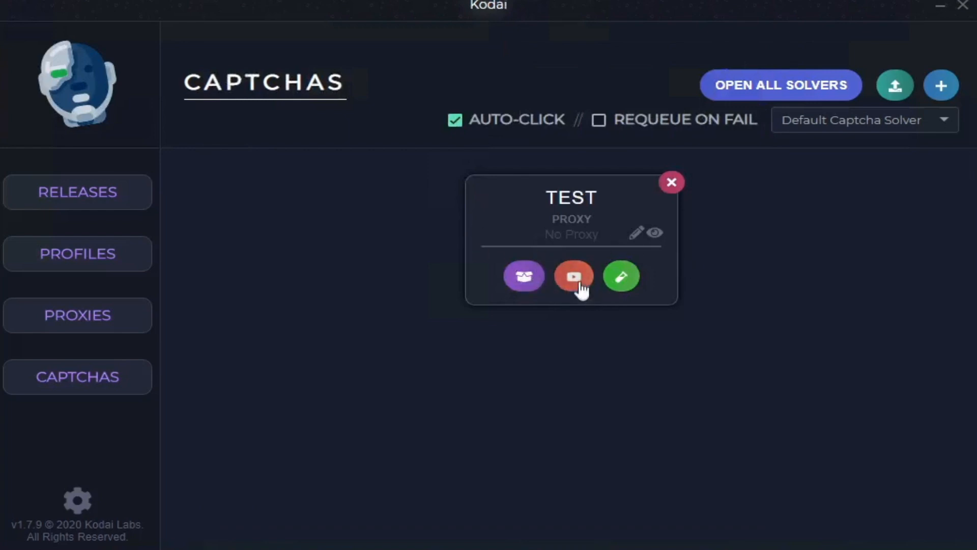
pyautogui.click(672, 183)
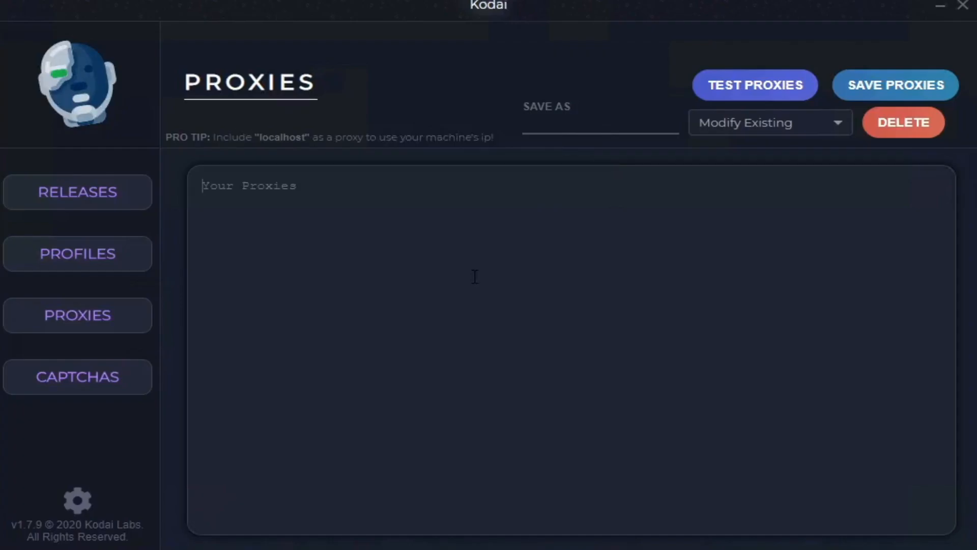
# Step: Try out a proxy list with three lines reading proxy, clear them and enter test as the list's save name
pyautogui.write('proxy')
pyautogui.press('Return')
pyautogui.write('proxy')
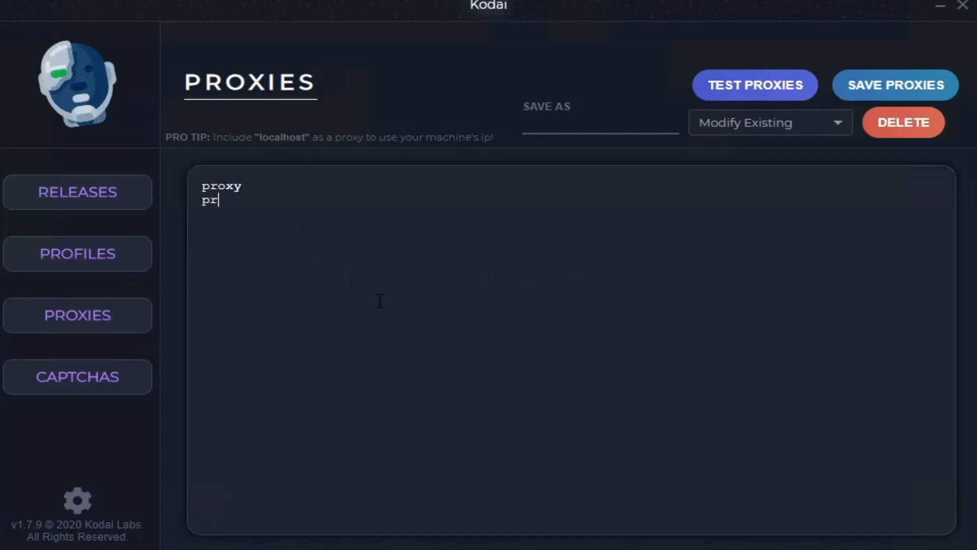
pyautogui.press('Return')
pyautogui.write('proxy')
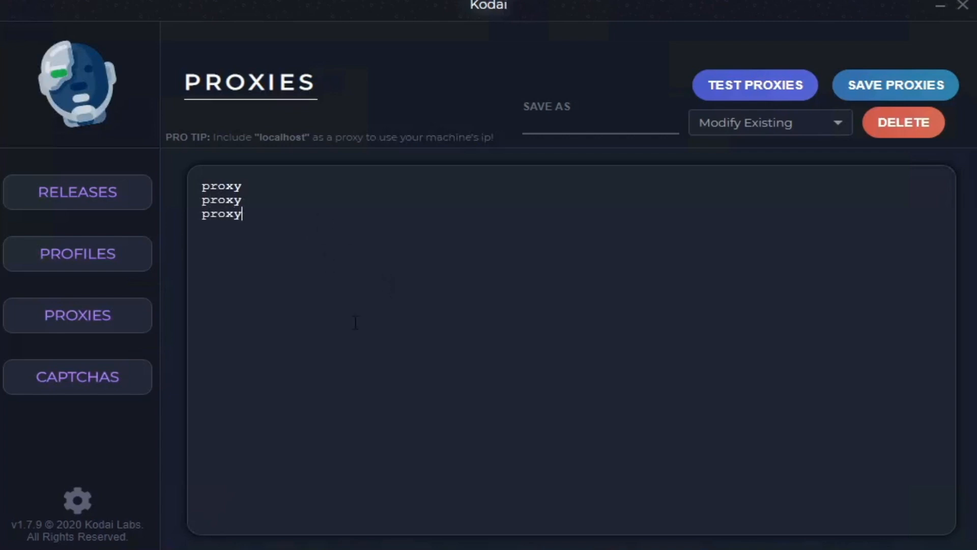
pyautogui.moveTo(356, 321); pyautogui.dragTo(120, 145)
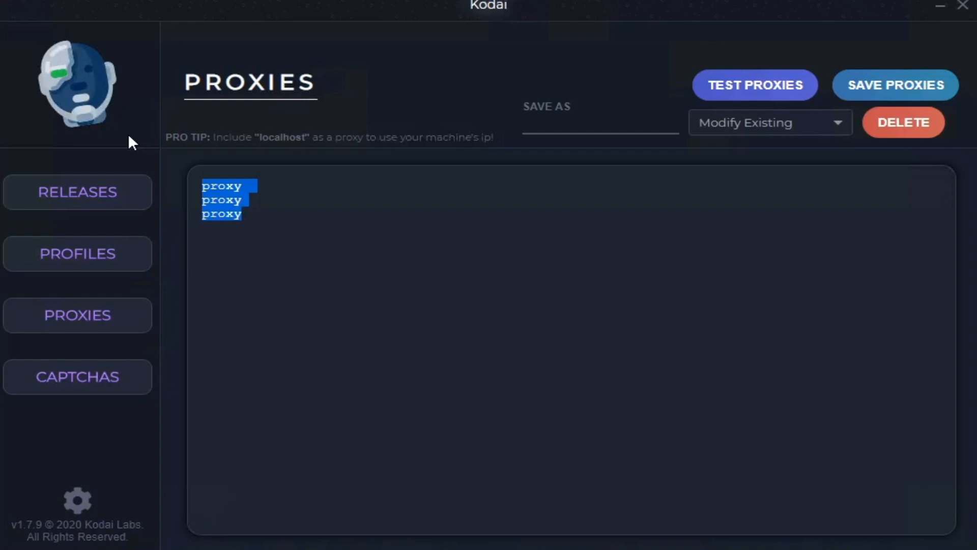
pyautogui.press('BackSpace')
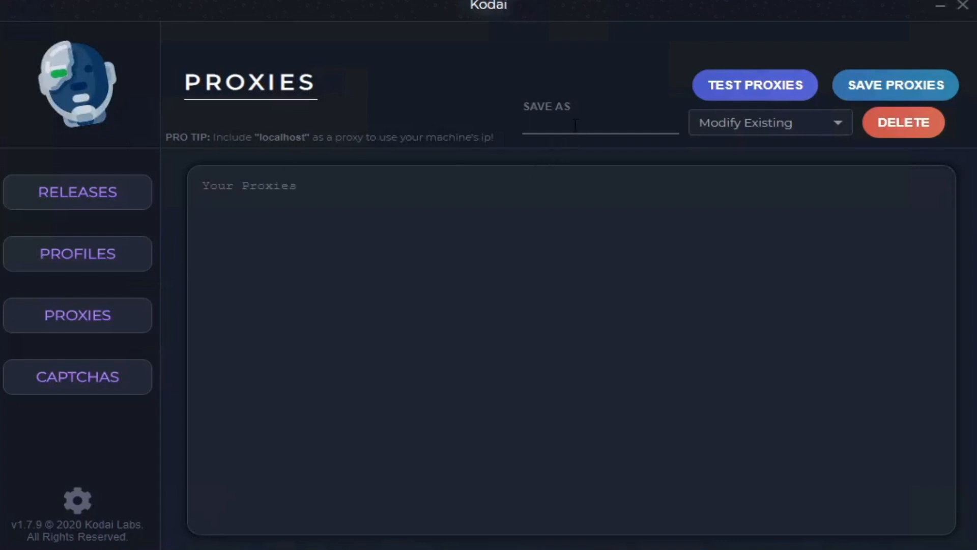
pyautogui.click(575, 125)
pyautogui.write('test')
# Step: Open the proxy tester and view the saved proxy lists available for testing
pyautogui.click(772, 96)
pyautogui.click(466, 235)
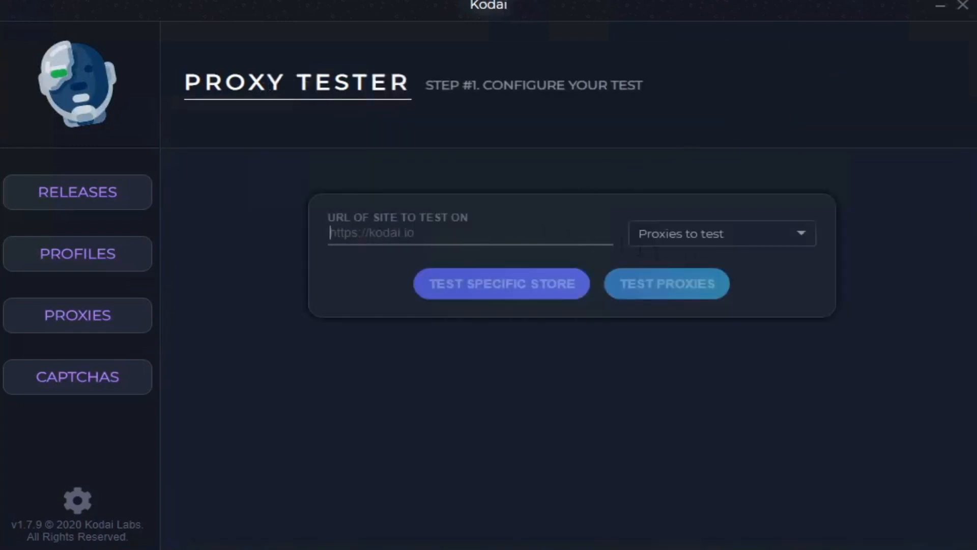
pyautogui.click(728, 238)
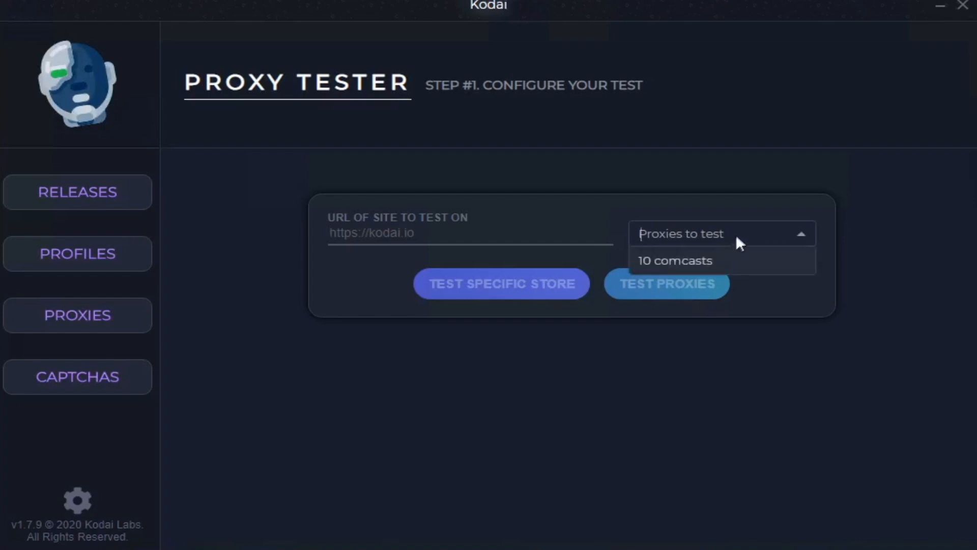
pyautogui.click(611, 197)
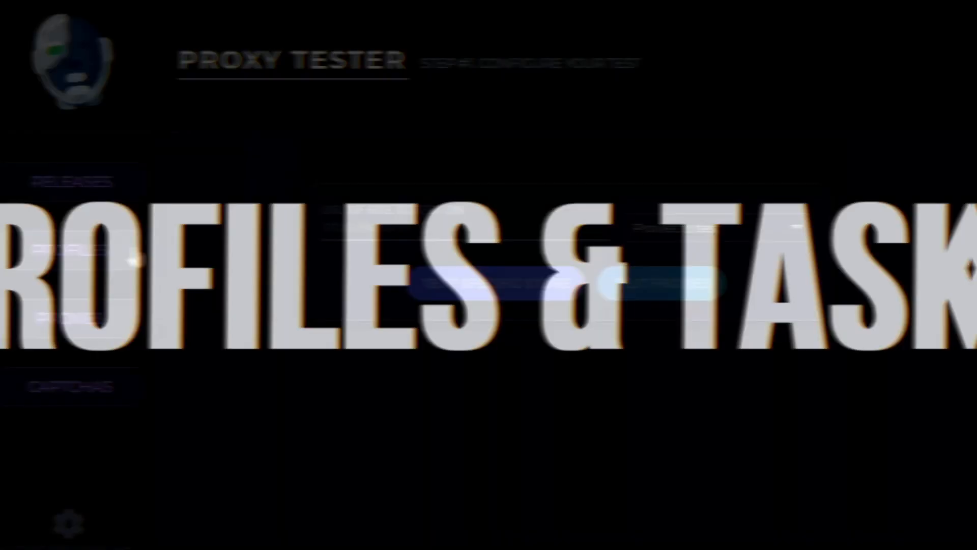
# Step: Try to import profiles from an exported file, then close the file selection and cancel the import
pyautogui.click(148, 256)
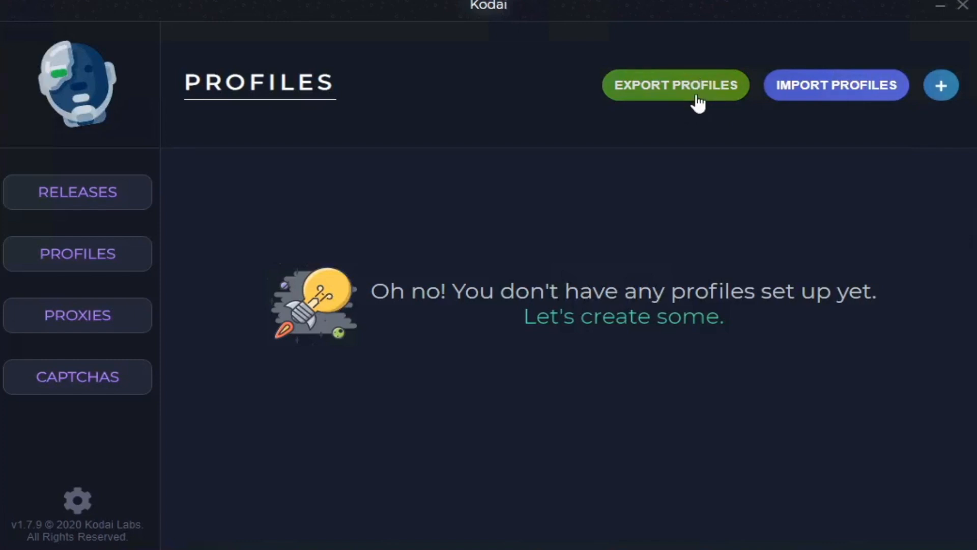
pyautogui.click(786, 89)
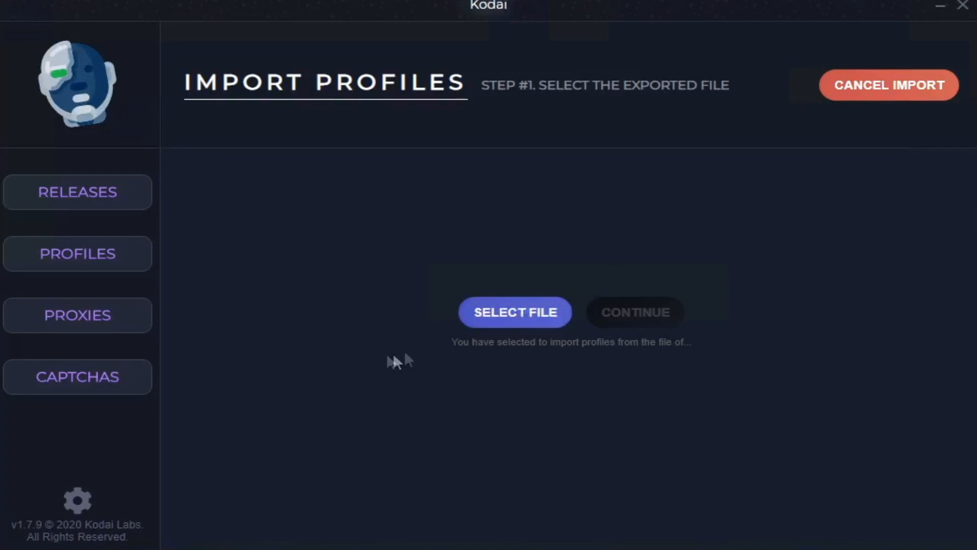
pyautogui.click(539, 306)
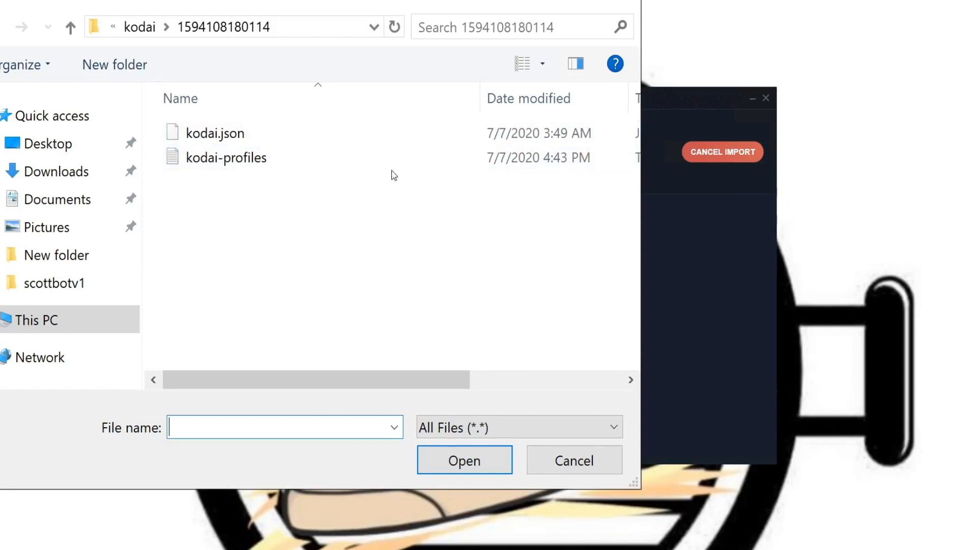
pyautogui.click(623, 1)
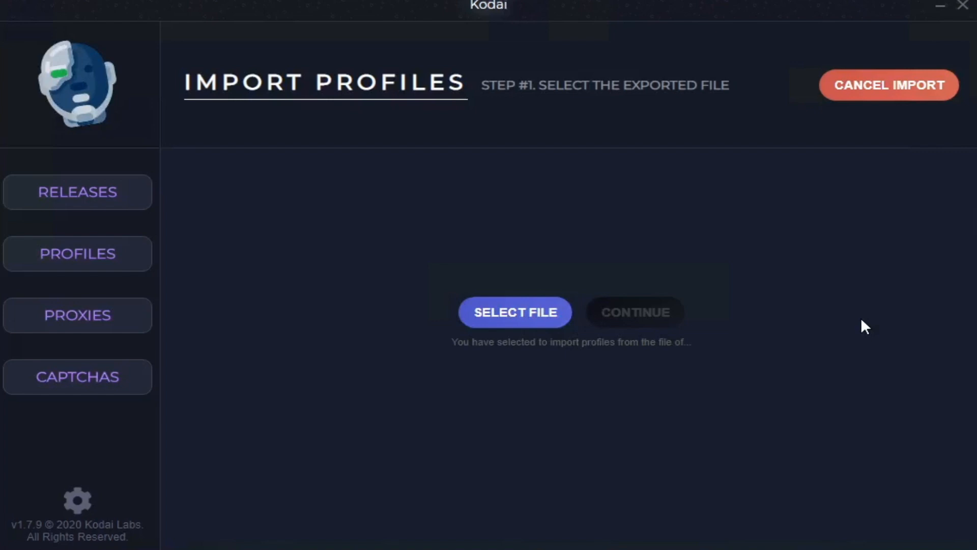
pyautogui.click(893, 102)
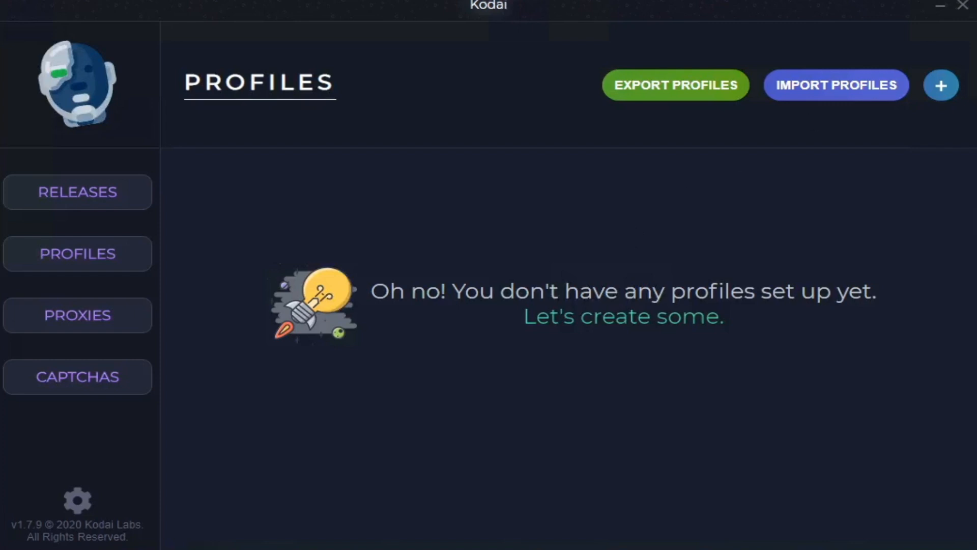
# Step: Start a new profile, enter its name and select United States as its region
pyautogui.click(941, 87)
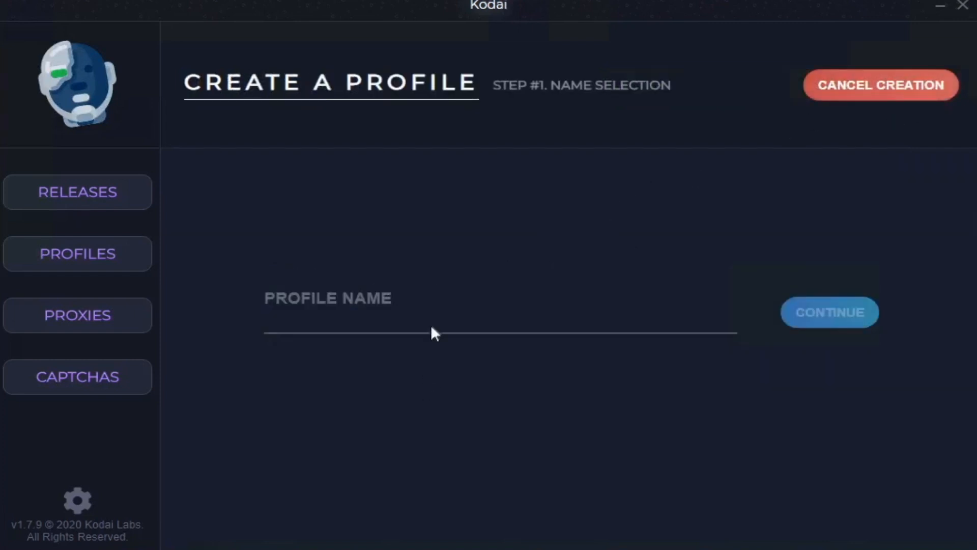
pyautogui.write('test')
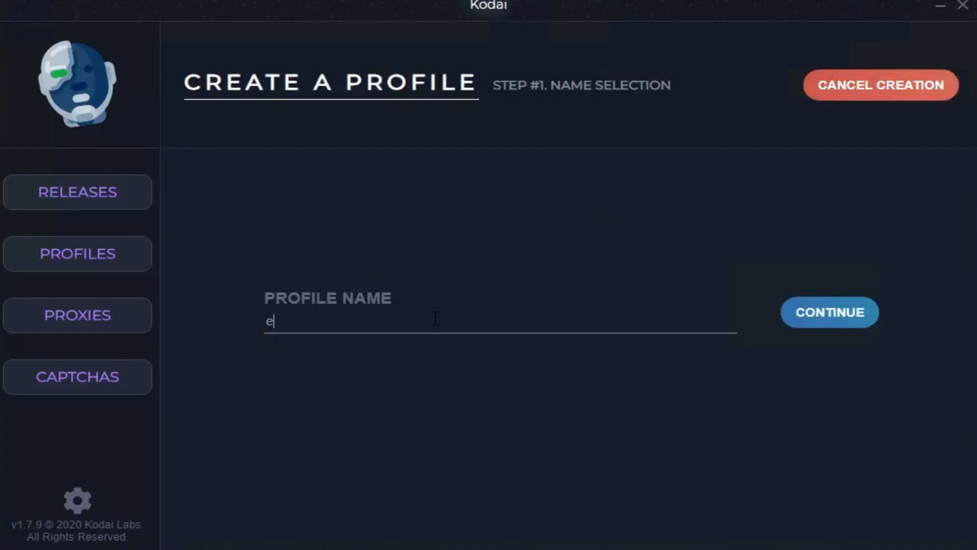
pyautogui.click(796, 316)
pyautogui.scroll(-5, 728, 422)
pyautogui.scroll(-5, 728, 423)
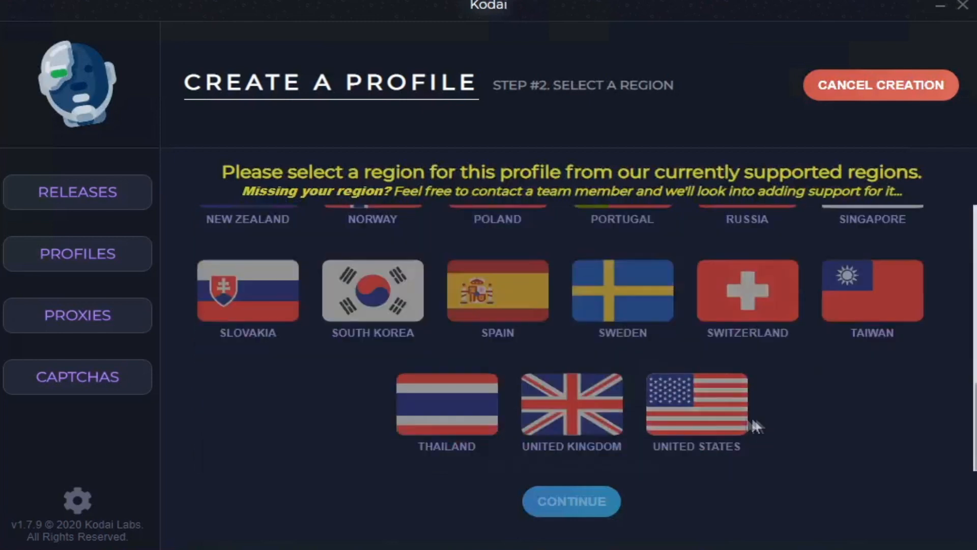
pyautogui.click(703, 422)
pyautogui.click(575, 504)
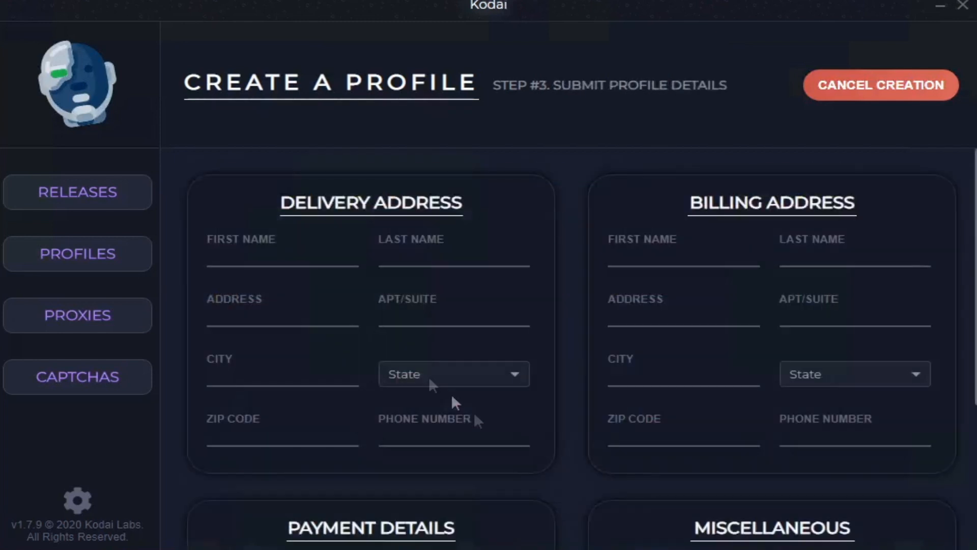
# Step: Fill in the first name, last name and street address of the profile's delivery address
pyautogui.click(294, 261)
pyautogui.write('John')
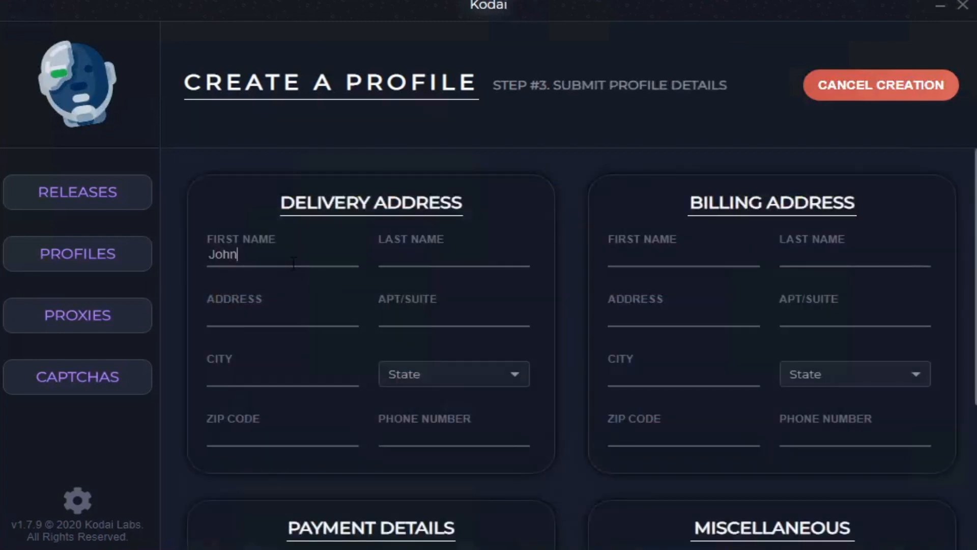
pyautogui.write('Apple')
pyautogui.write('seed')
pyautogui.click(287, 323)
pyautogui.write('123 apple')
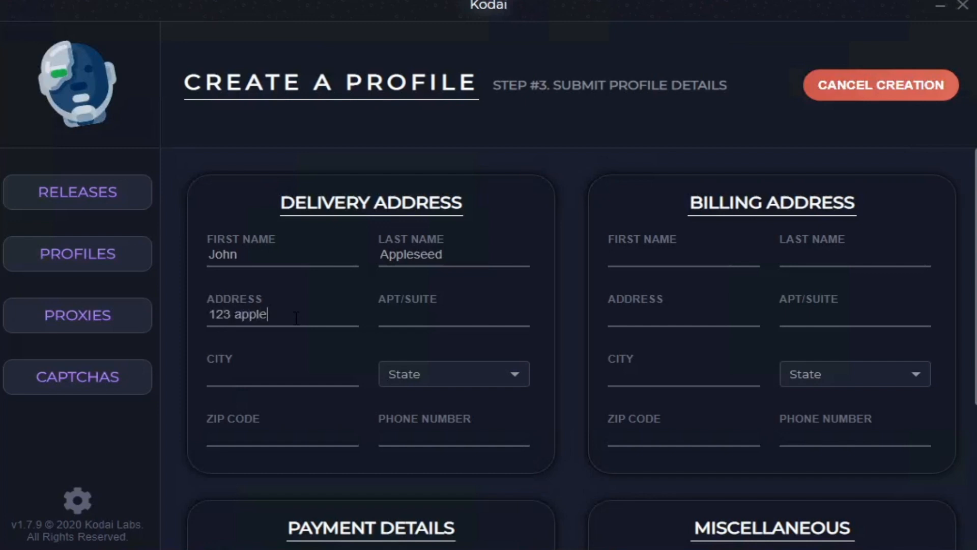
pyautogui.write(' street')
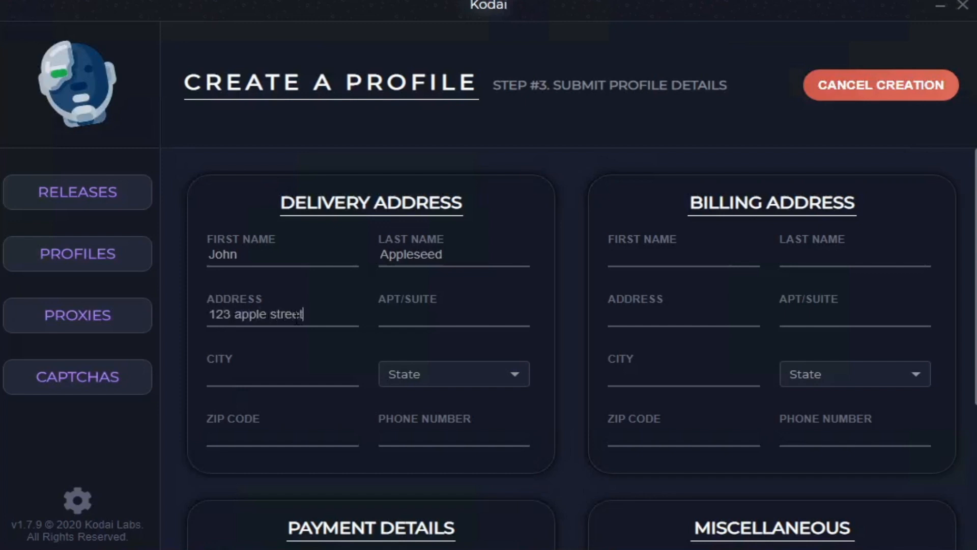
# Step: Complete the delivery address with the city, the state California, the ZIP code and the phone number
pyautogui.click(272, 383)
pyautogui.write('Los Angeles')
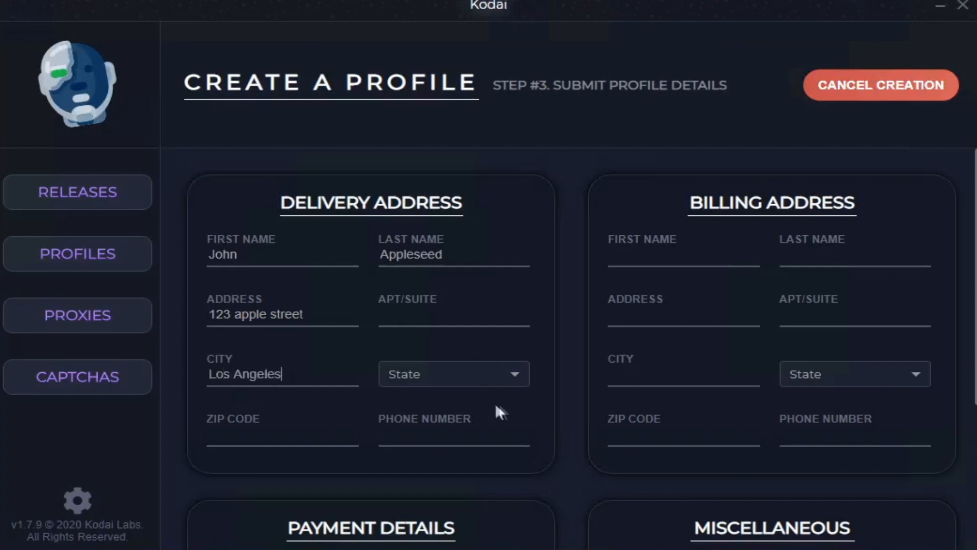
pyautogui.click(472, 369)
pyautogui.click(417, 306)
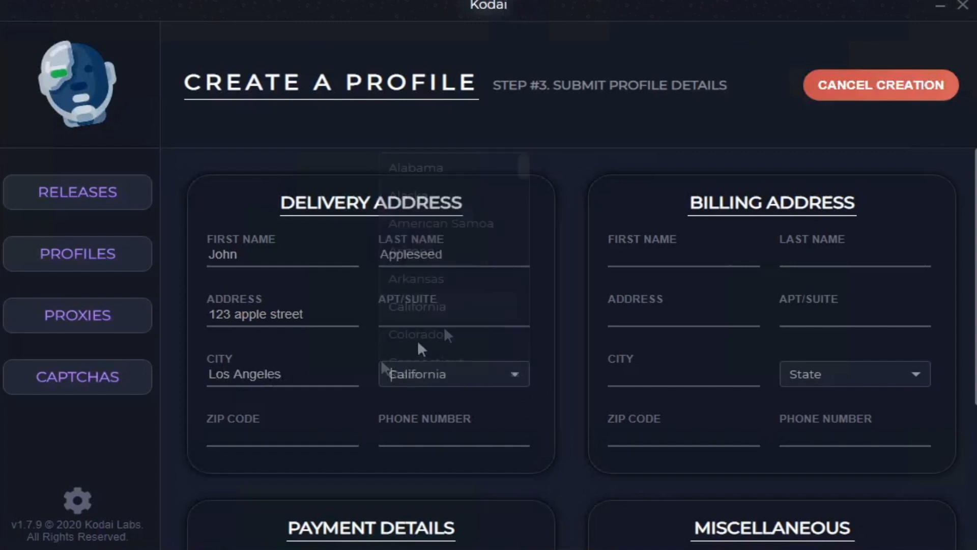
pyautogui.press('Tab')
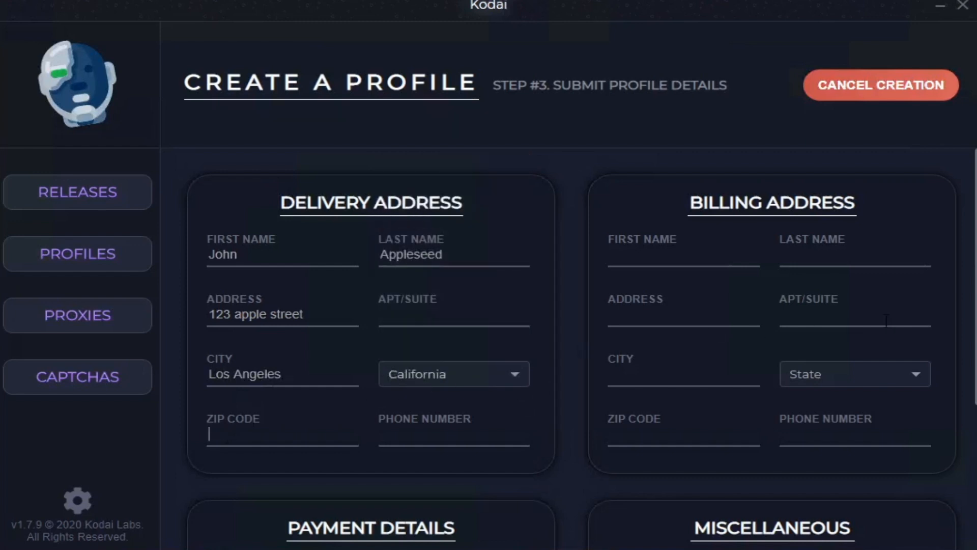
pyautogui.write('90210')
pyautogui.write('181) 8')
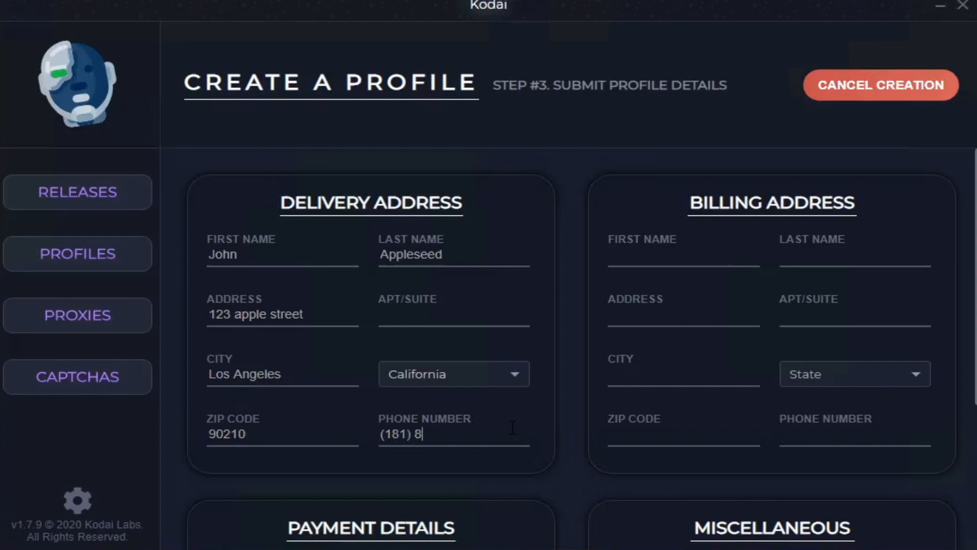
pyautogui.write('00-0000')
# Step: Enter the email address and the card holder's full name in the payment details
pyautogui.scroll(-4, 525, 424)
pyautogui.click(315, 358)
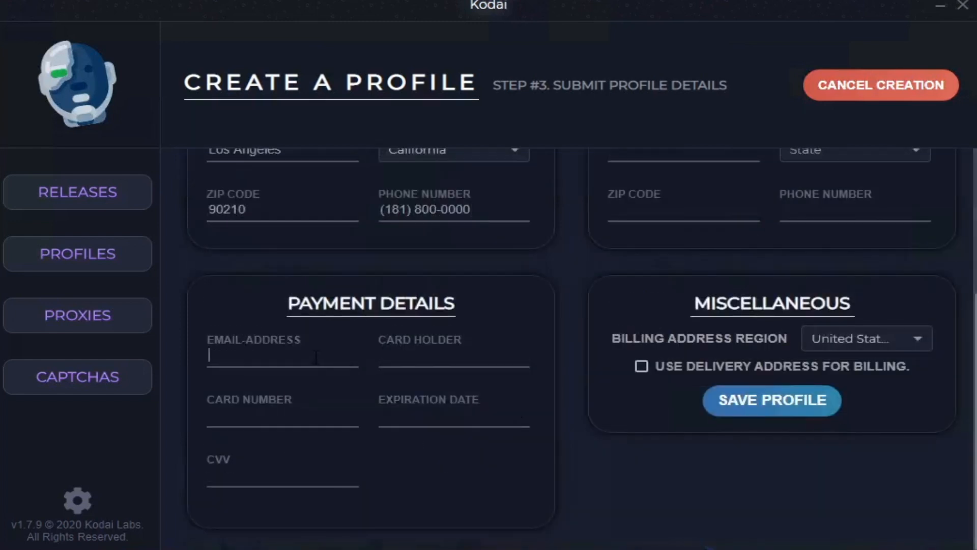
pyautogui.write('testtest')
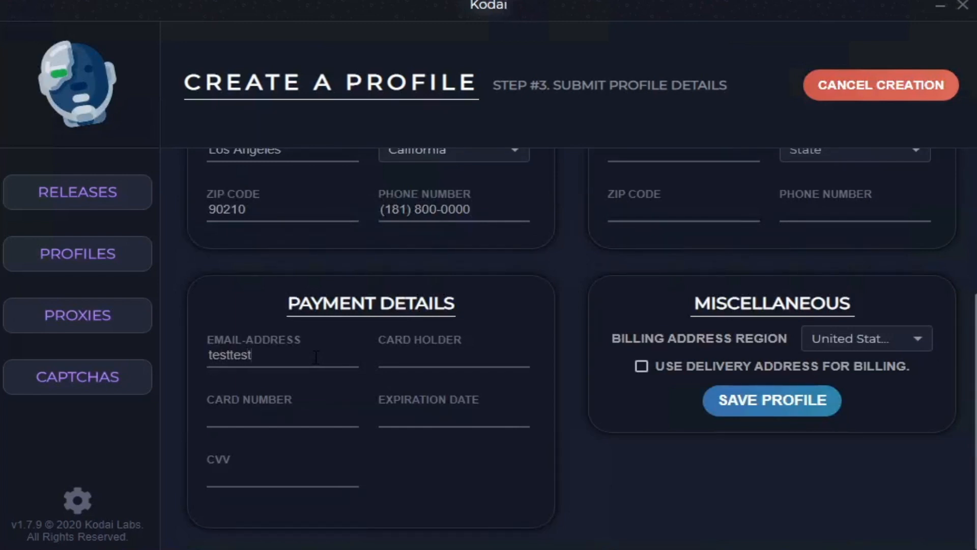
pyautogui.write('@gmail.com')
pyautogui.click(441, 362)
pyautogui.write('Jo')
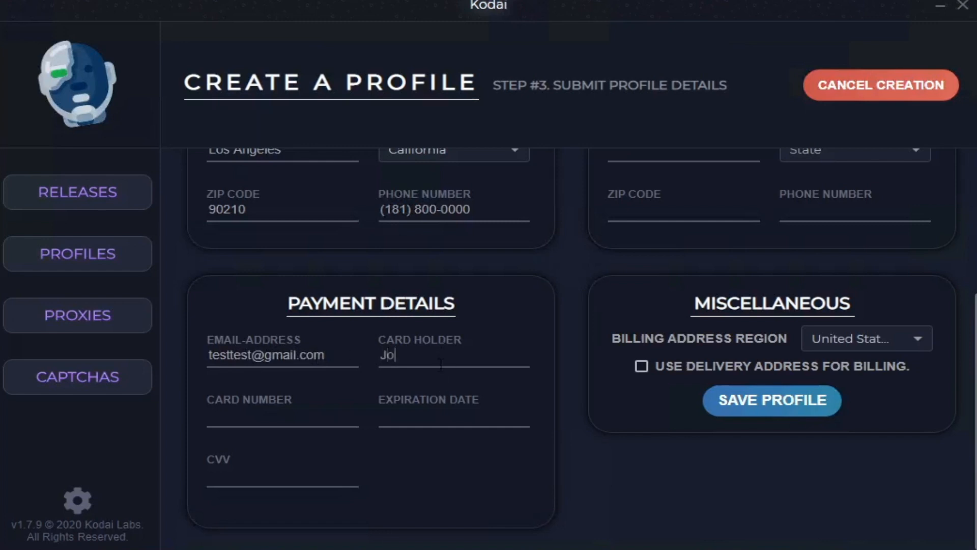
pyautogui.write('hn Apll')
pyautogui.press('BackSpace')
pyautogui.press('BackSpace')
pyautogui.write('pleseed')
# Step: Enter the card number, expiration date and CVV in the payment details
pyautogui.click(301, 418)
pyautogui.write('4242 42')
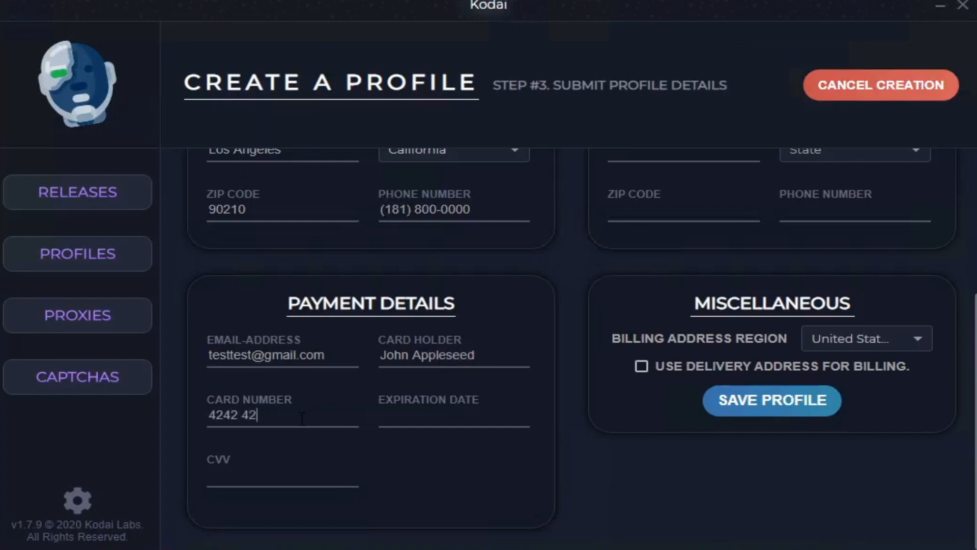
pyautogui.write('42 4242 424205/26')
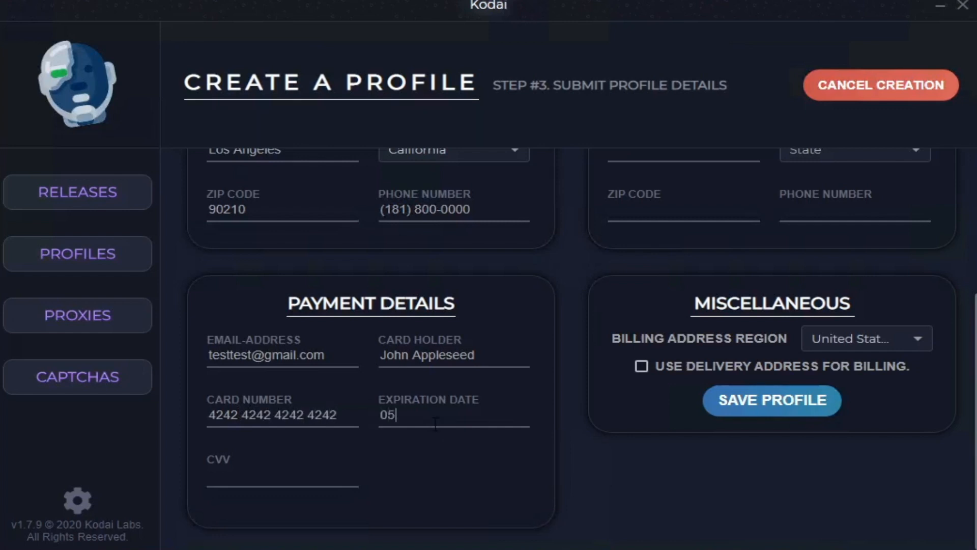
pyautogui.click(236, 481)
pyautogui.write('666')
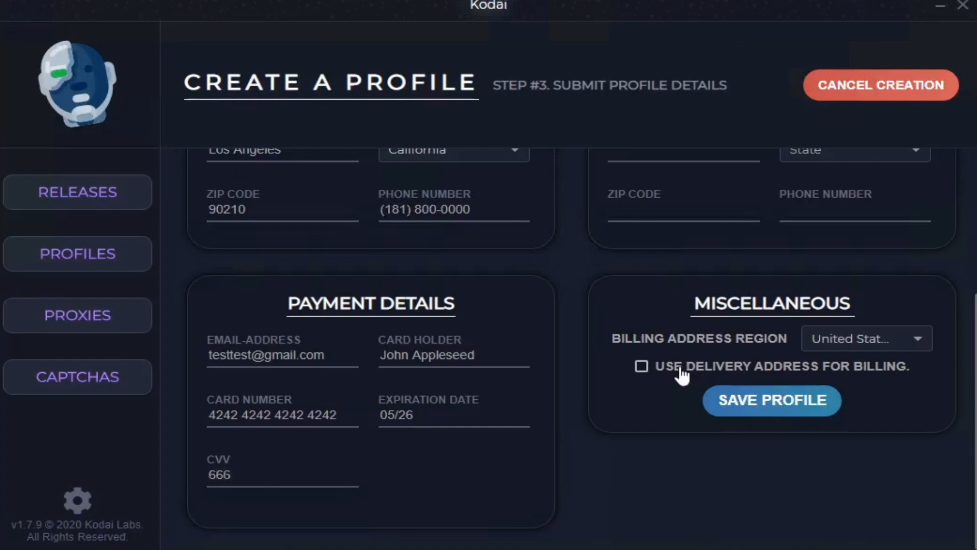
# Step: Enable the option to use the delivery address for billing
pyautogui.scroll(5, 682, 374)
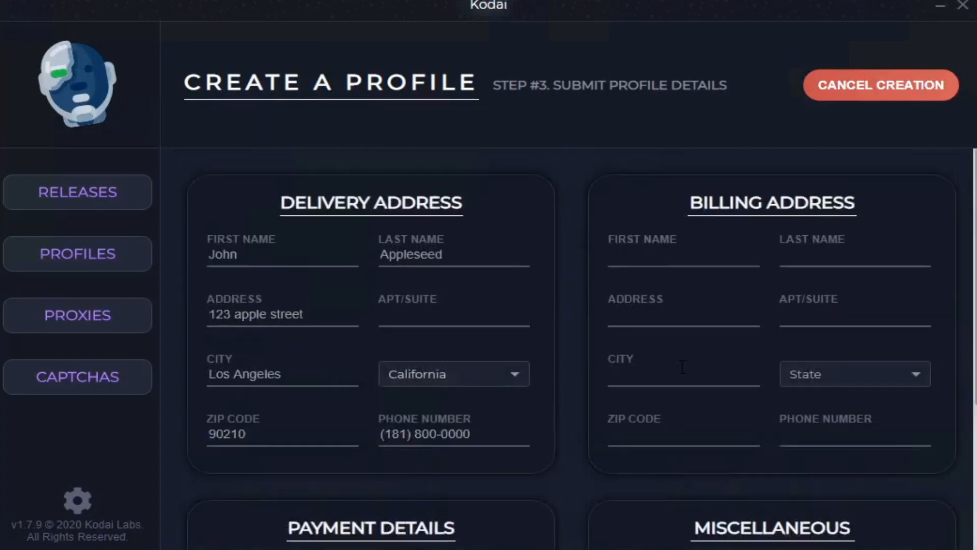
pyautogui.click(699, 260)
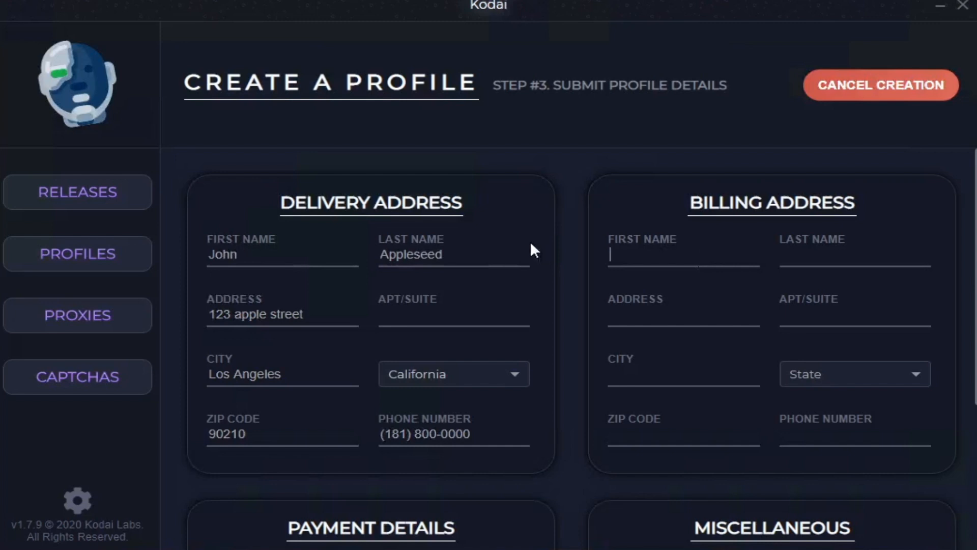
pyautogui.scroll(-3, 531, 241)
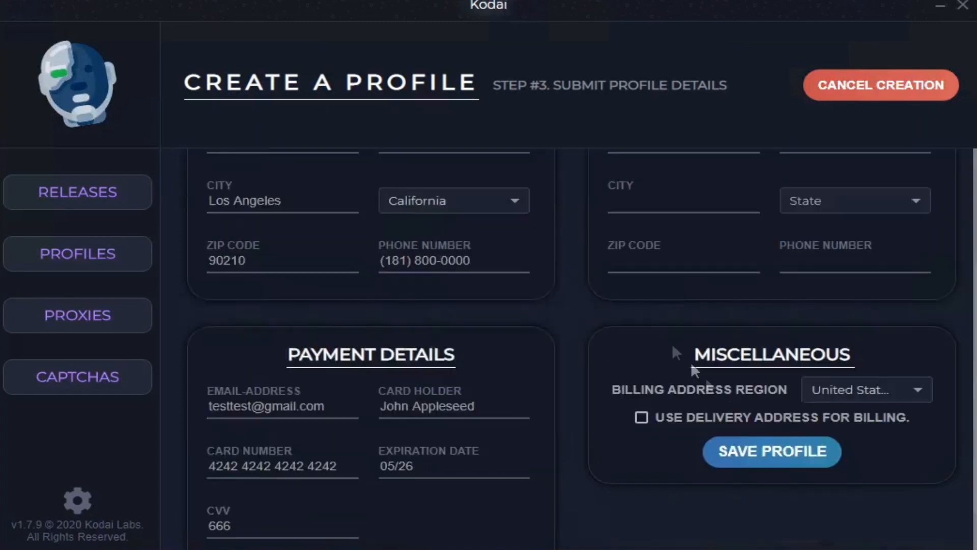
pyautogui.click(641, 416)
pyautogui.scroll(3, 728, 270)
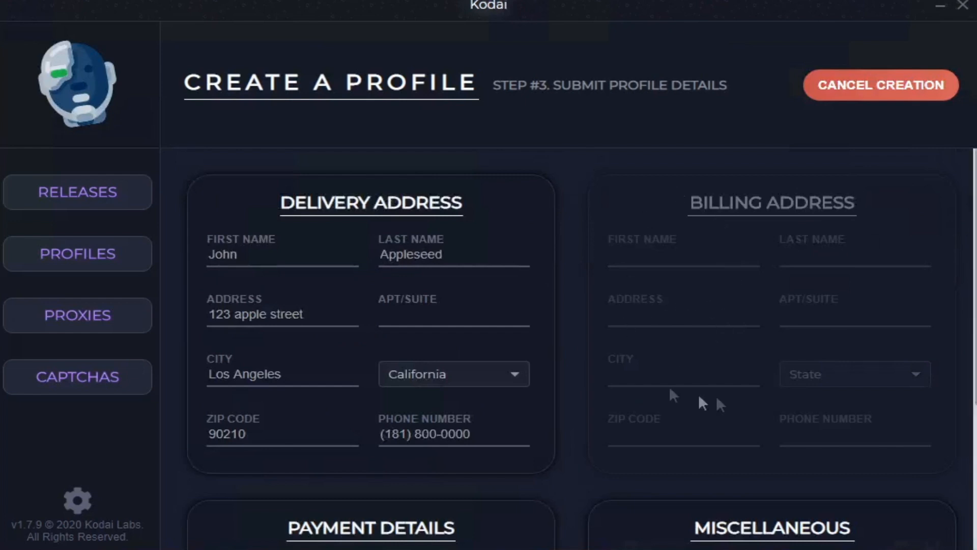
pyautogui.scroll(-3, 706, 346)
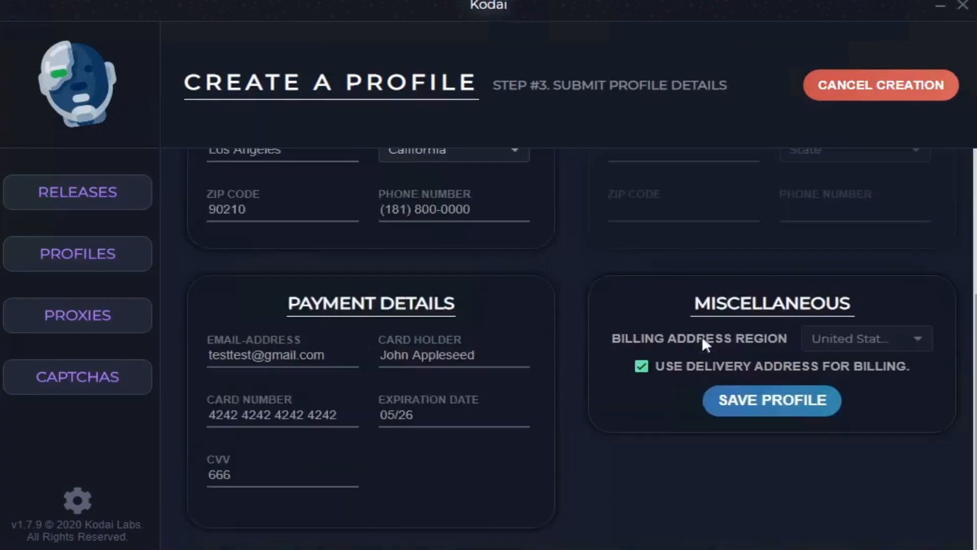
# Step: Save the new checkout profile
pyautogui.click(762, 406)
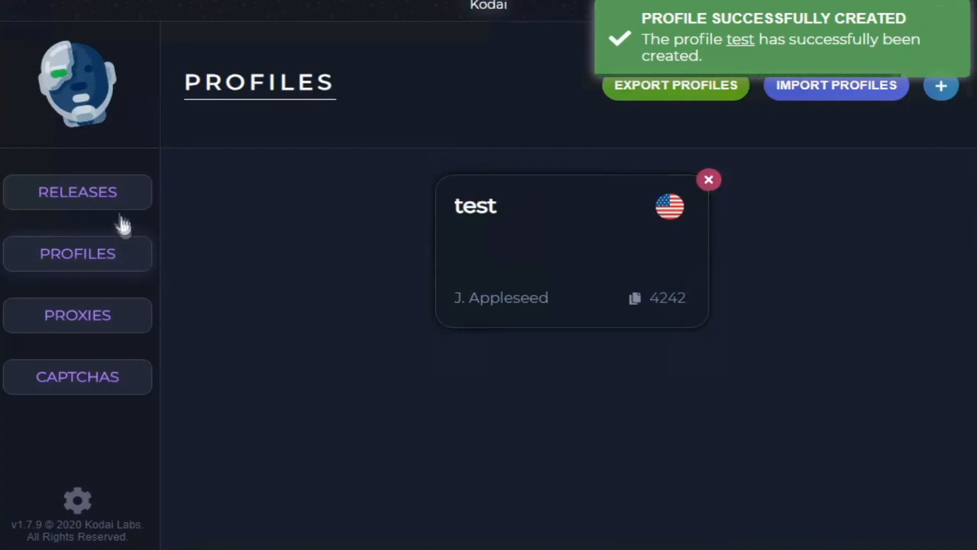
# Step: Create a release named FTL ZYONS for the store Footlocker - US
pyautogui.click(119, 190)
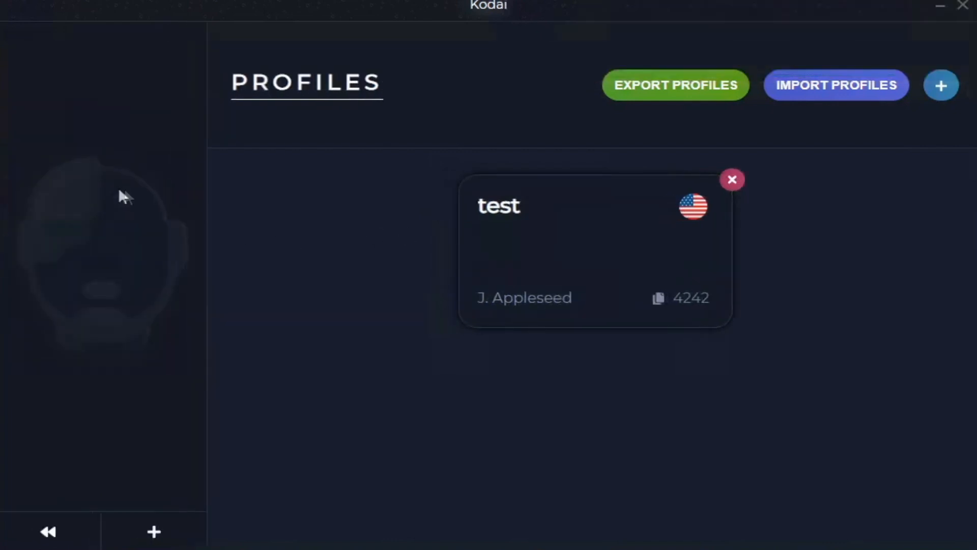
pyautogui.click(153, 532)
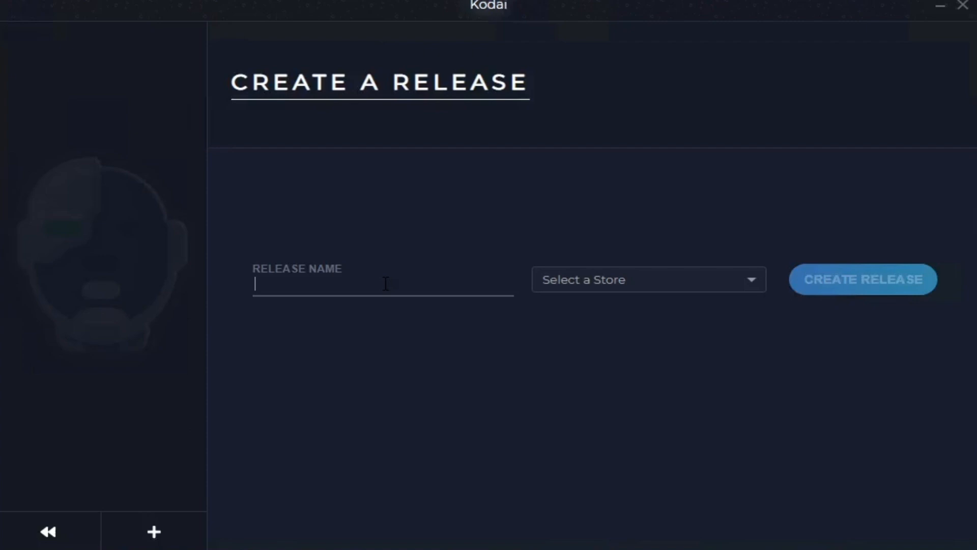
pyautogui.write('FT')
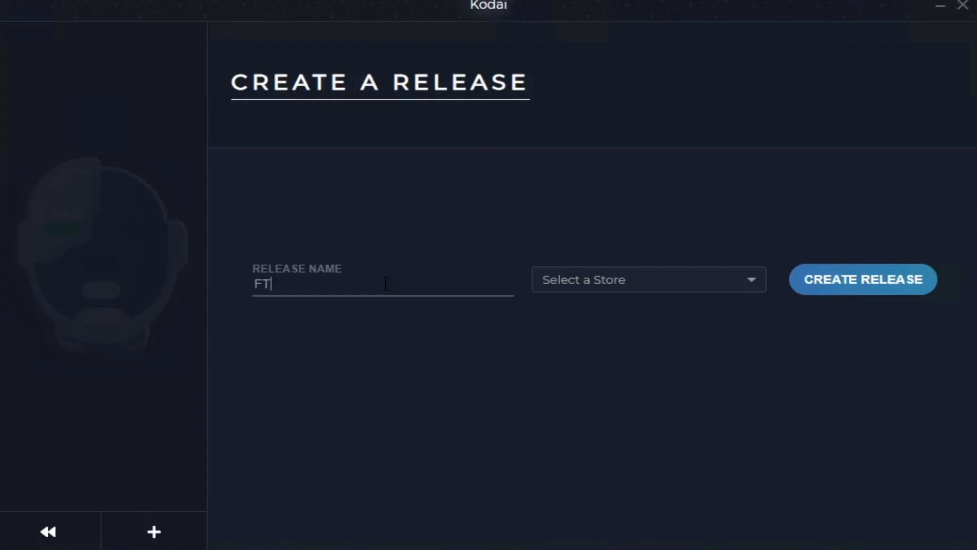
pyautogui.write('L ZYONS')
pyautogui.click(631, 278)
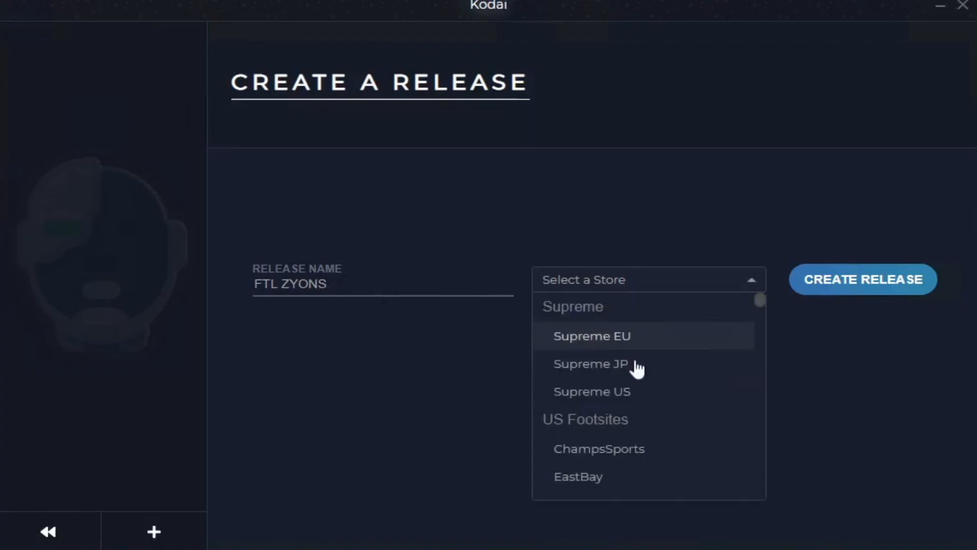
pyautogui.write('f')
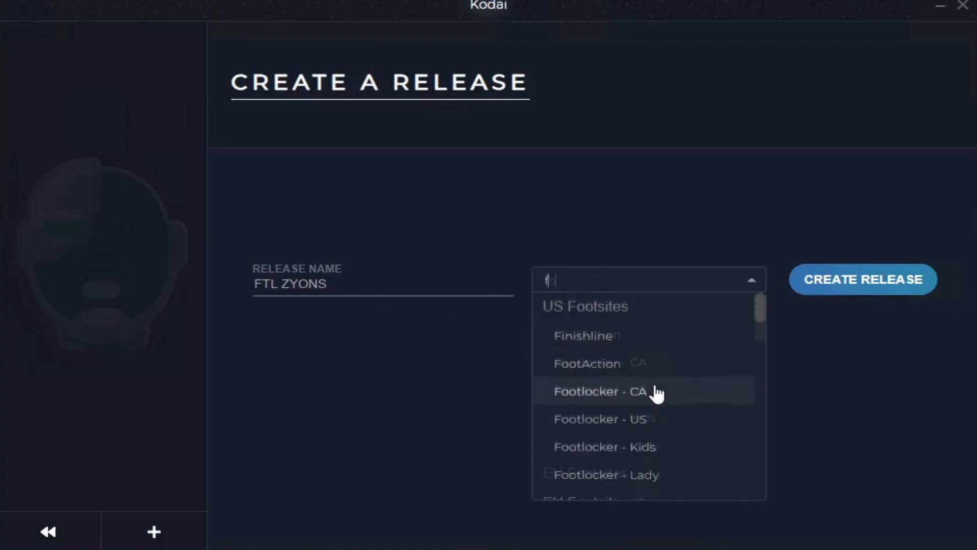
pyautogui.write('ootlo')
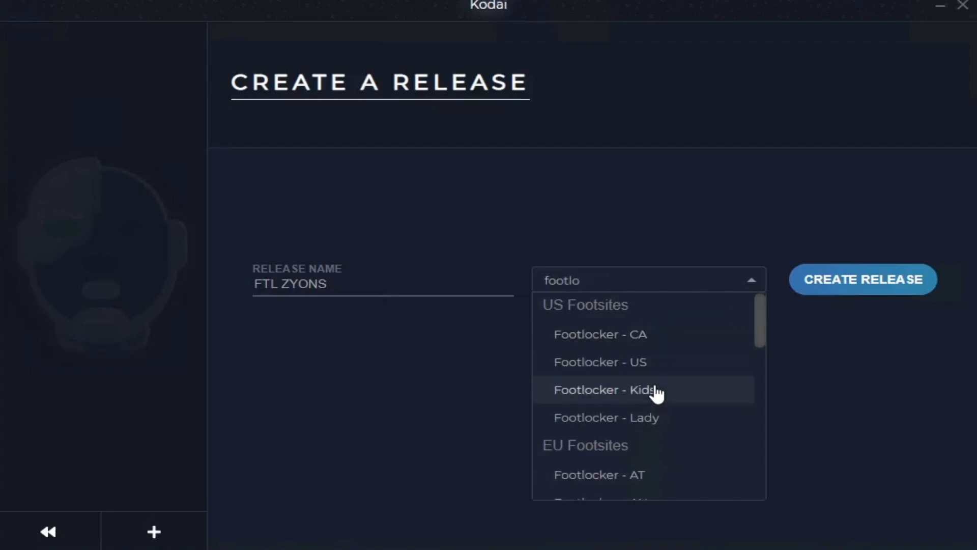
pyautogui.click(692, 363)
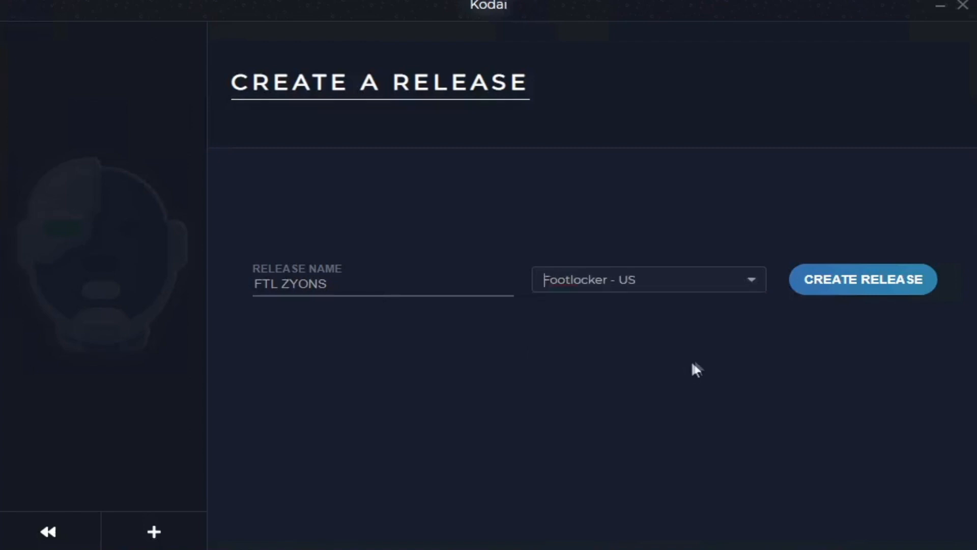
pyautogui.click(814, 286)
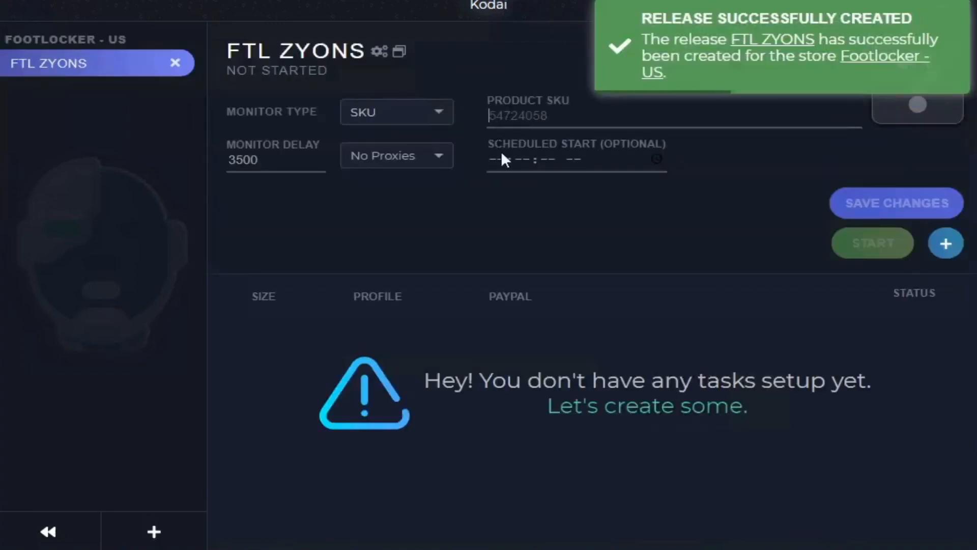
# Step: Enter FL1267 as the product SKU of the FTL ZYONS release and save the changes
pyautogui.write('FL1267')
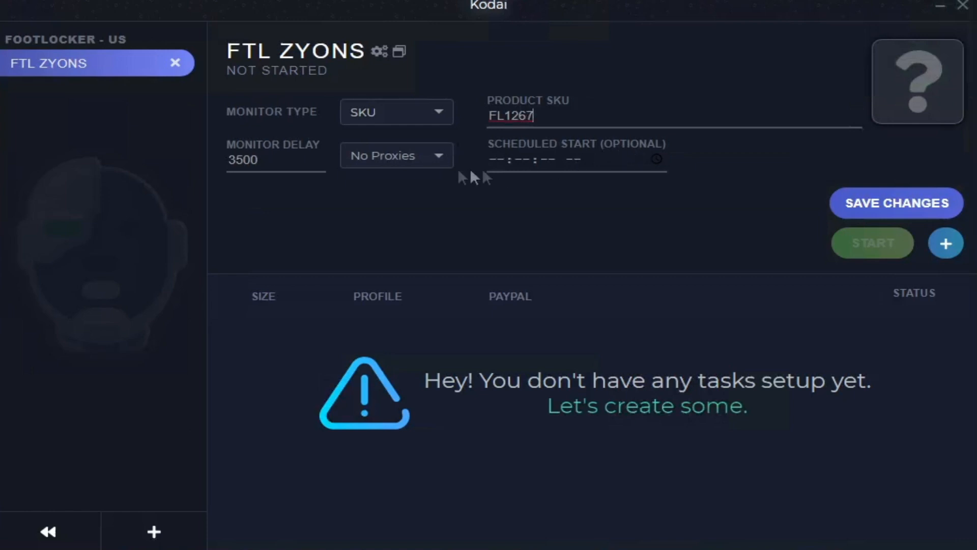
pyautogui.click(436, 158)
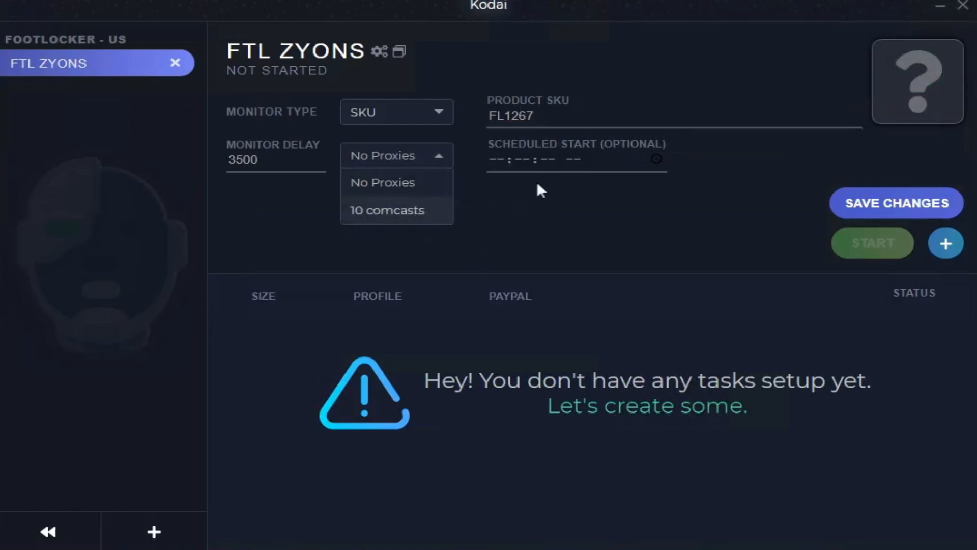
pyautogui.click(501, 219)
pyautogui.click(872, 209)
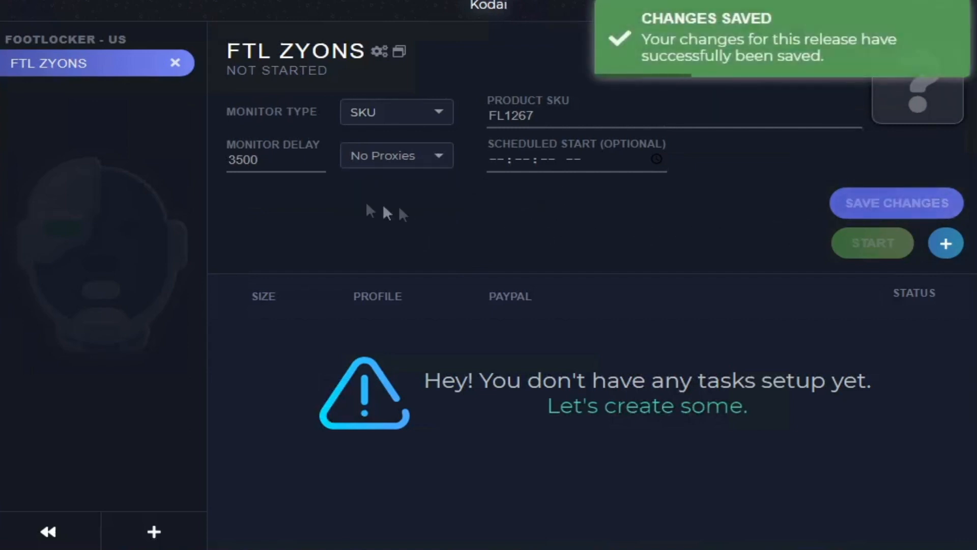
# Step: Set the release's monitor delay to 5000 and save the changes
pyautogui.moveTo(261, 159); pyautogui.dragTo(65, 160)
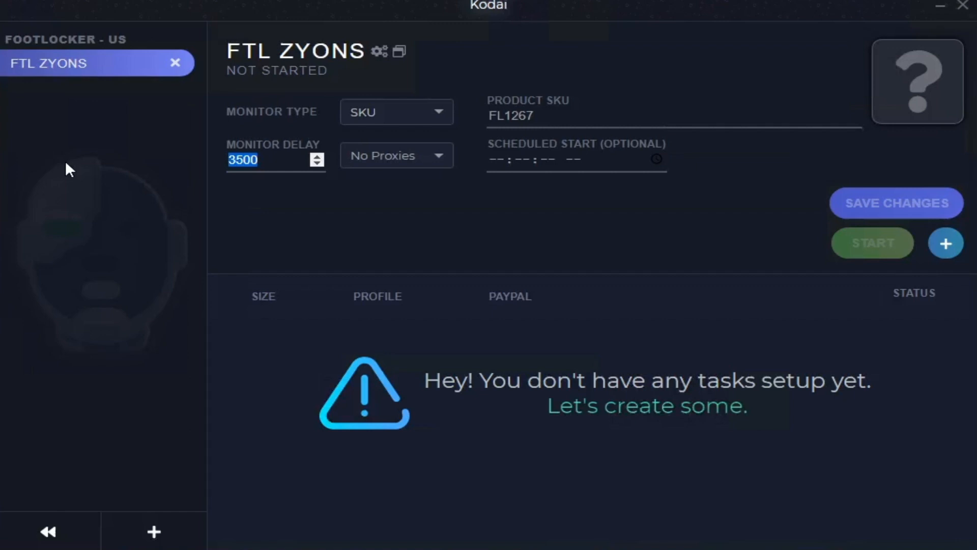
pyautogui.write('50000')
pyautogui.press('BackSpace')
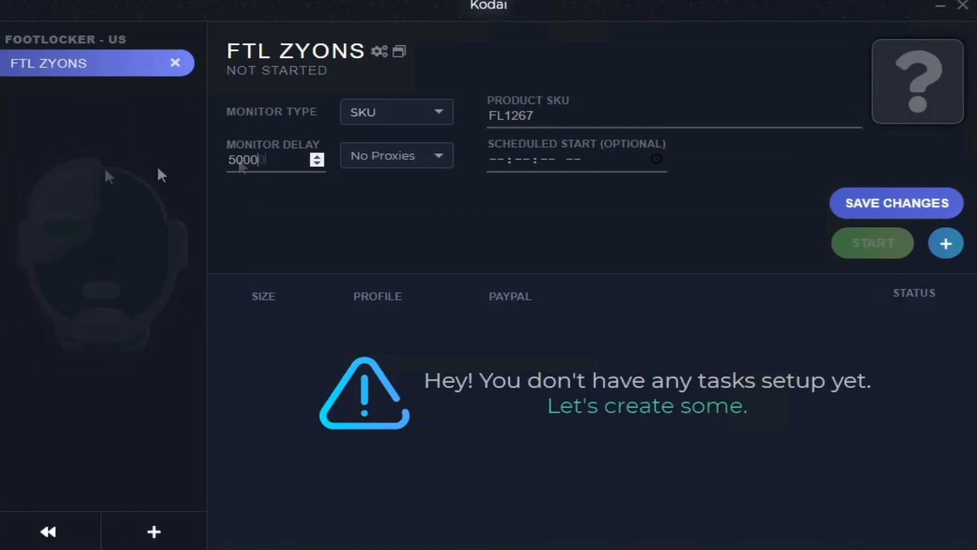
pyautogui.click(883, 213)
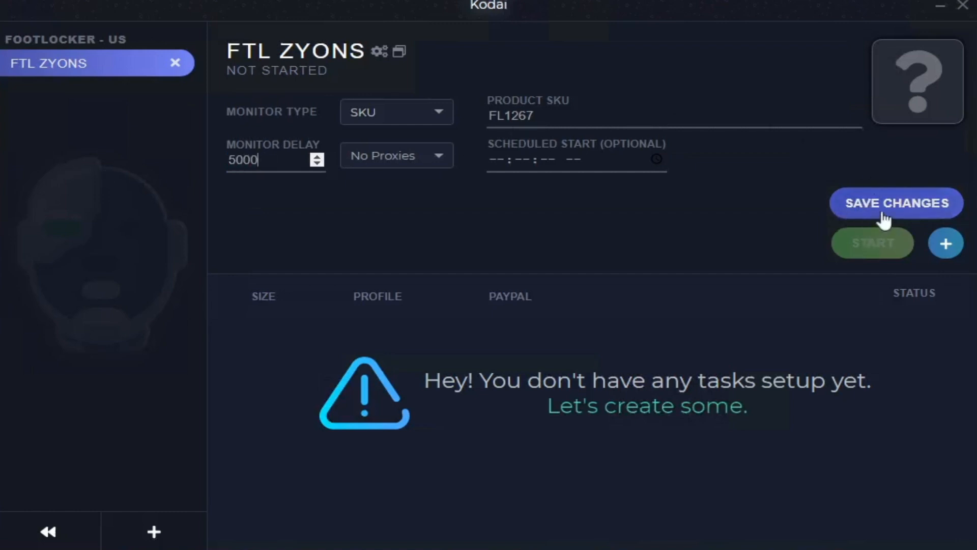
# Step: Add one task with the profile test and the size Random to the release, and save the changes
pyautogui.click(946, 243)
pyautogui.click(519, 373)
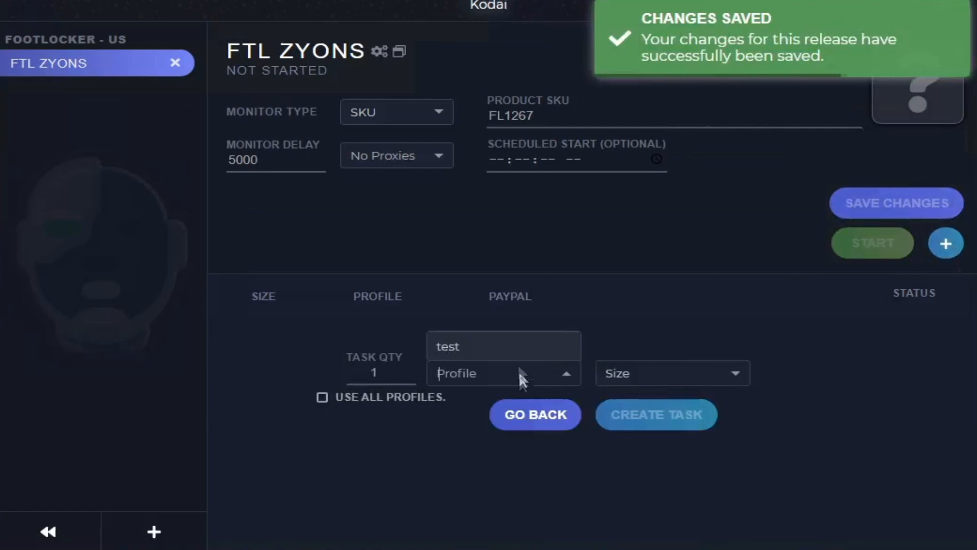
pyautogui.click(497, 346)
pyautogui.click(615, 373)
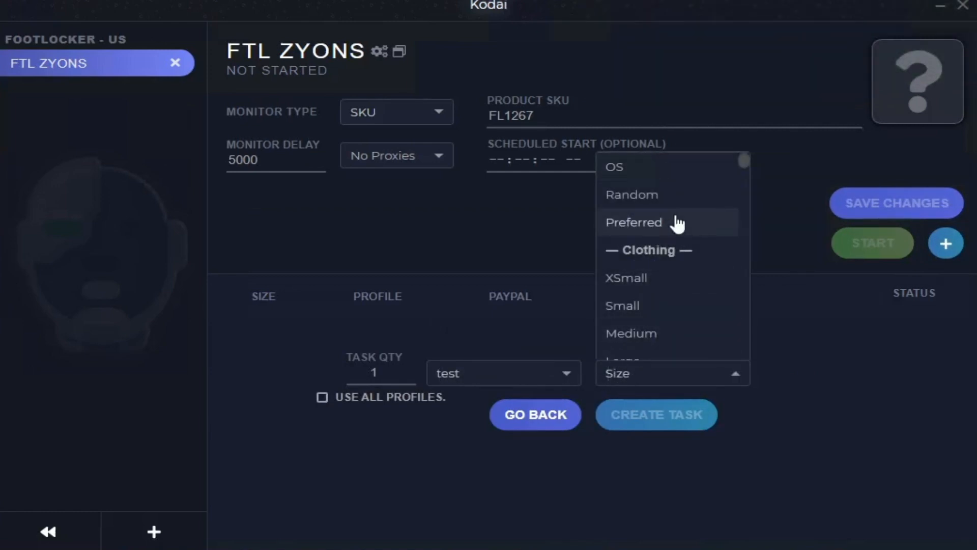
pyautogui.click(703, 207)
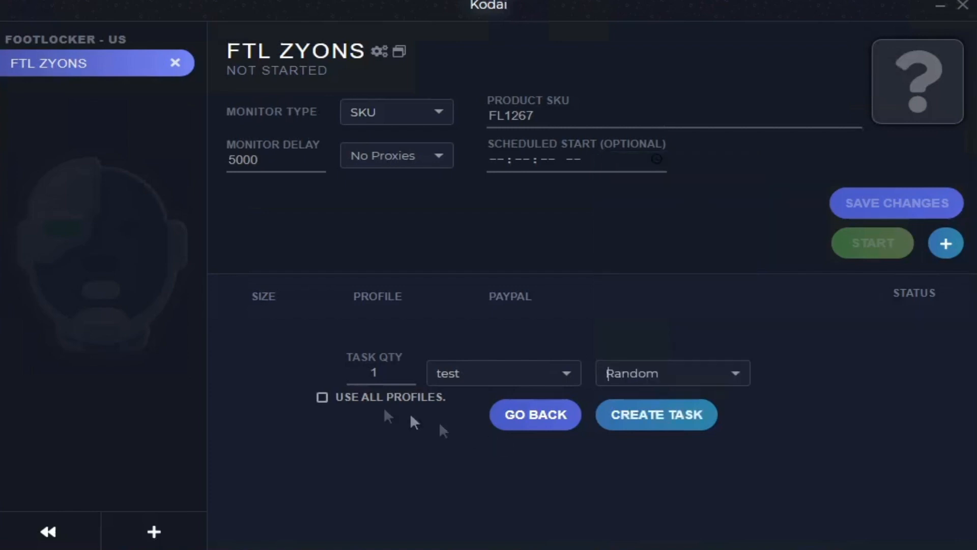
pyautogui.doubleClick(375, 373)
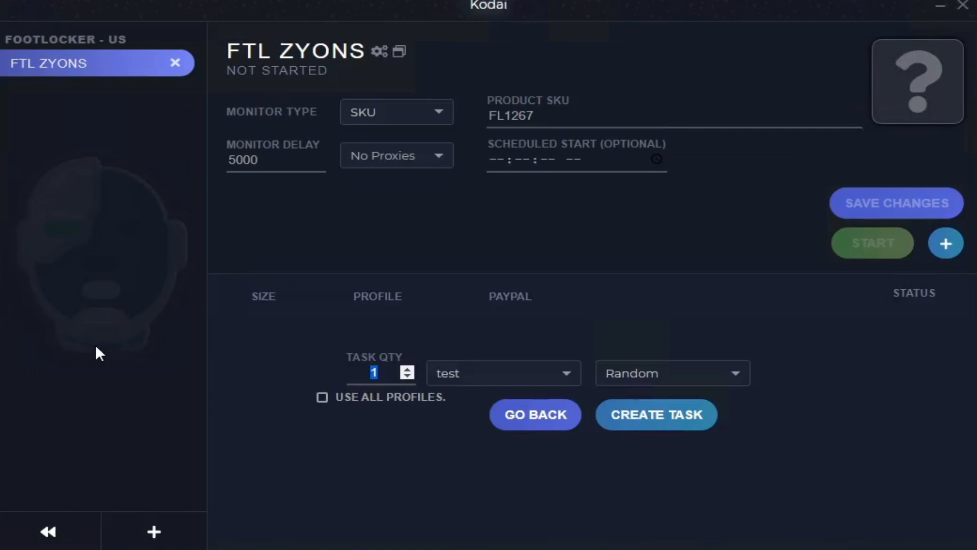
pyautogui.click(386, 373)
pyautogui.click(380, 407)
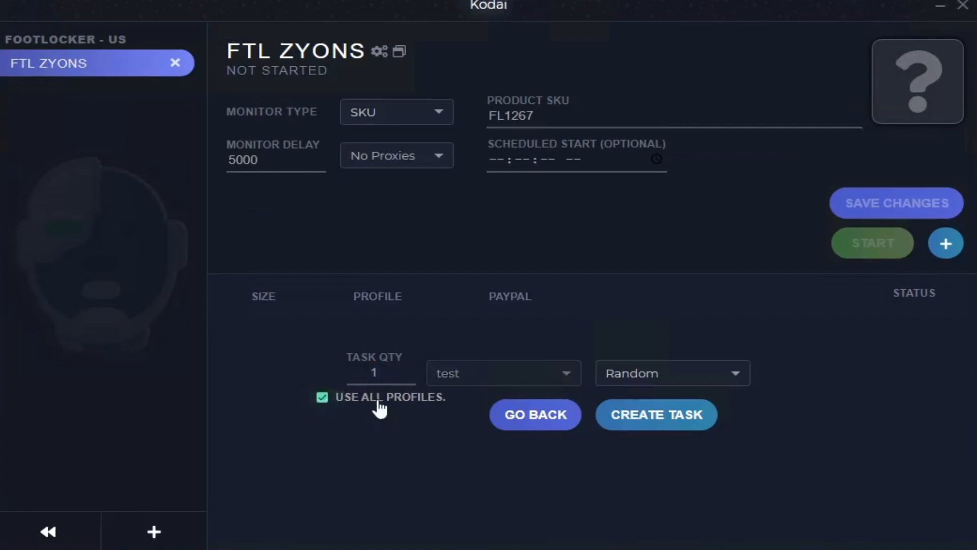
pyautogui.click(380, 407)
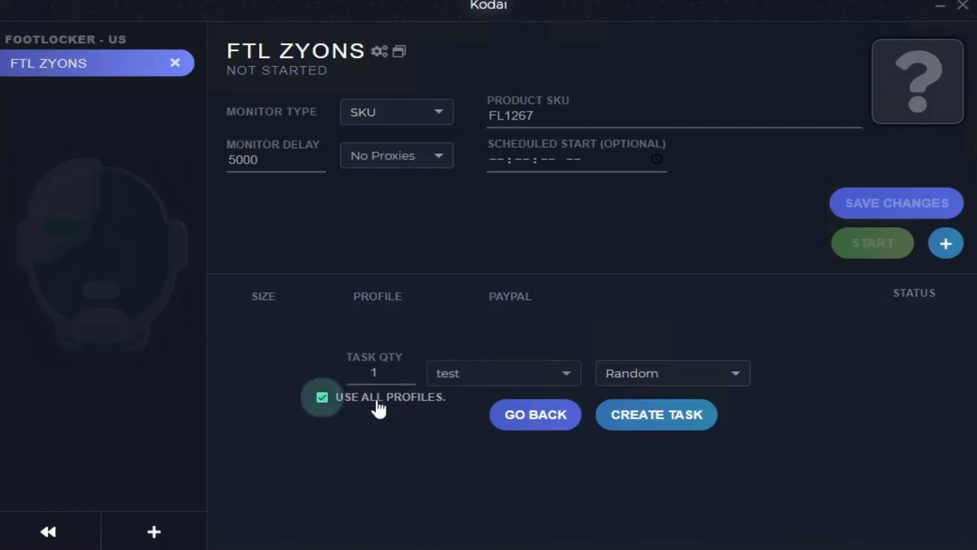
pyautogui.click(679, 423)
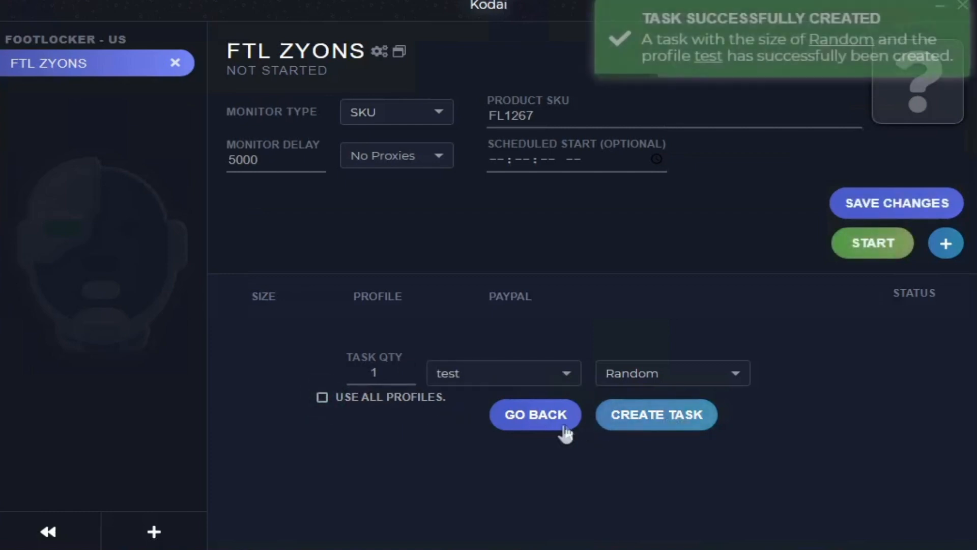
pyautogui.click(562, 428)
pyautogui.click(877, 221)
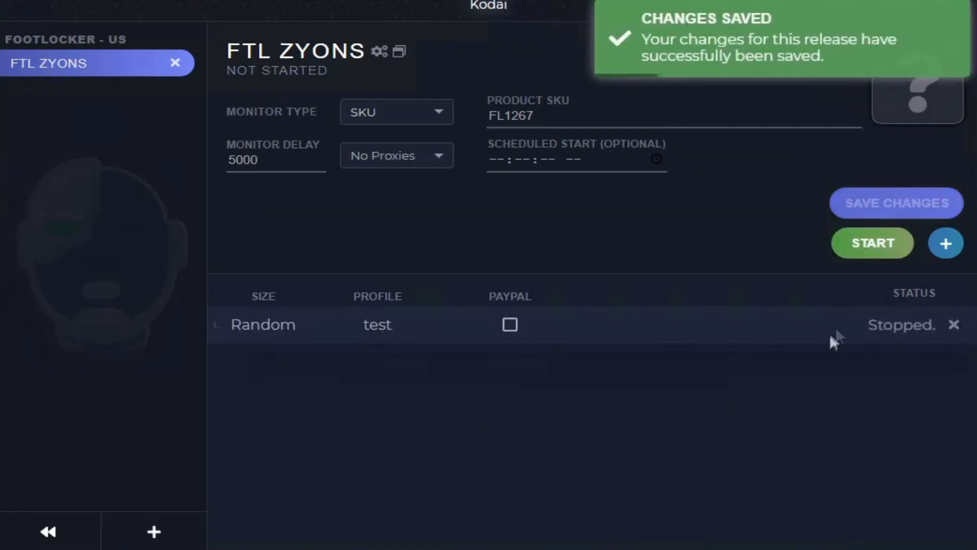
# Step: Start and stop the release, assign it the 10 comcasts proxy list, save, and start it again
pyautogui.click(865, 260)
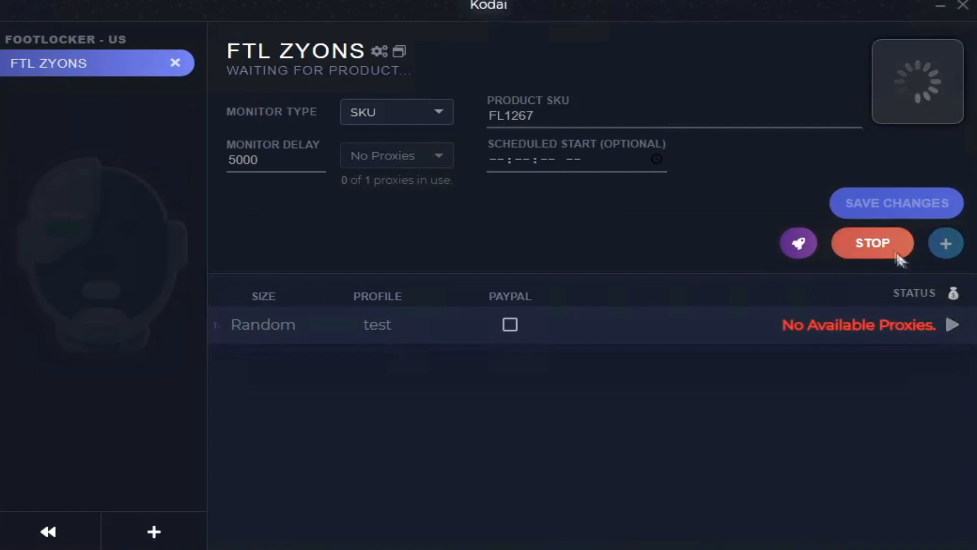
pyautogui.click(872, 244)
pyautogui.click(387, 156)
pyautogui.click(397, 218)
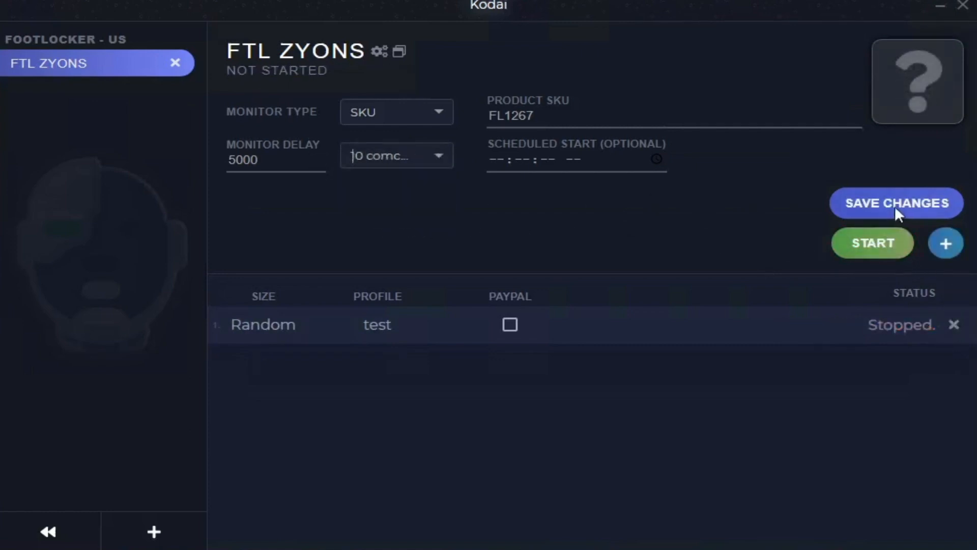
pyautogui.click(896, 208)
pyautogui.click(854, 253)
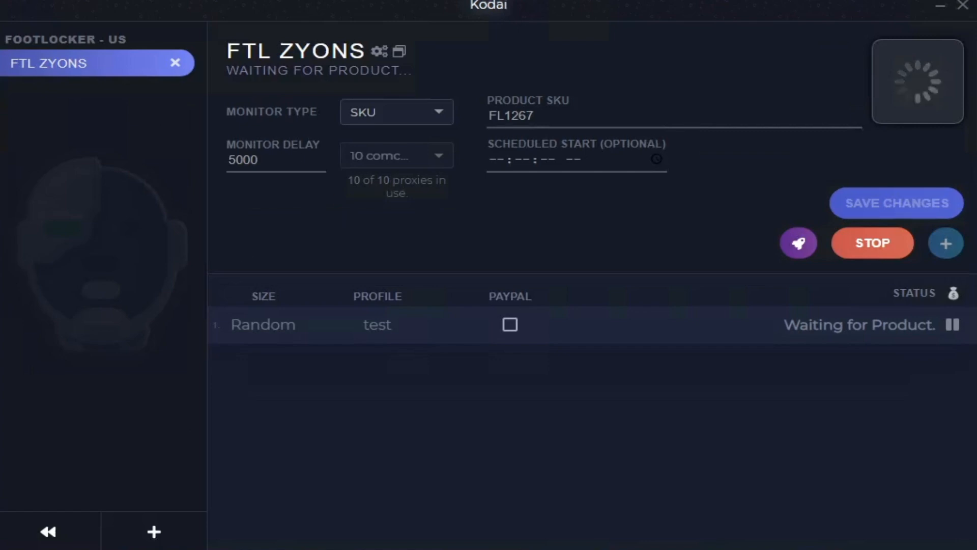
# Step: Stop the release, set its product SKU to 5088126, save the changes and restart it
pyautogui.click(871, 249)
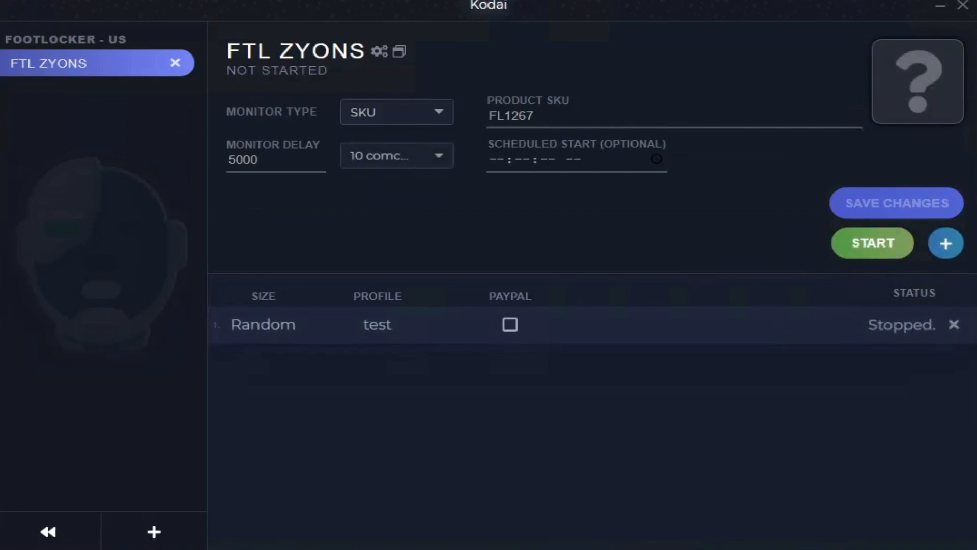
pyautogui.moveTo(548, 113); pyautogui.dragTo(351, 116)
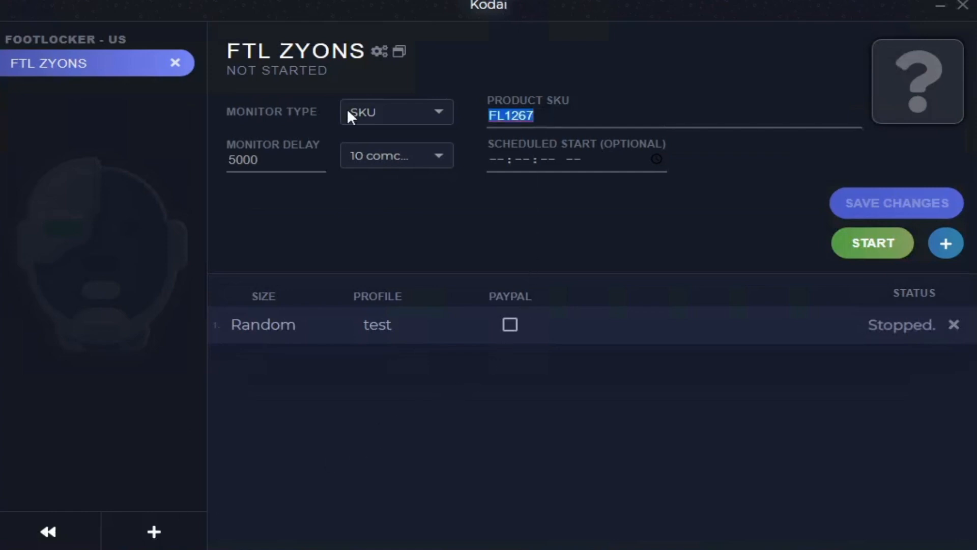
pyautogui.write('5088126')
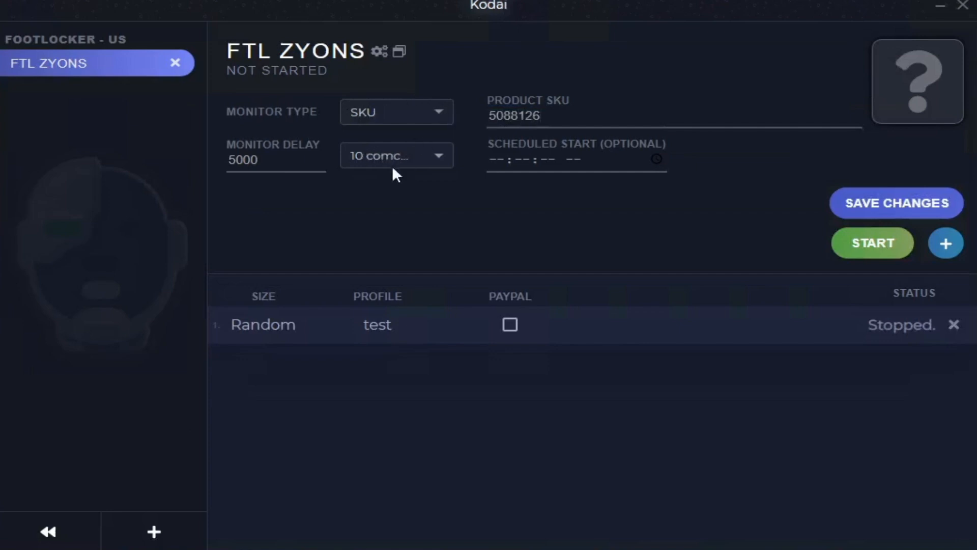
pyautogui.click(886, 209)
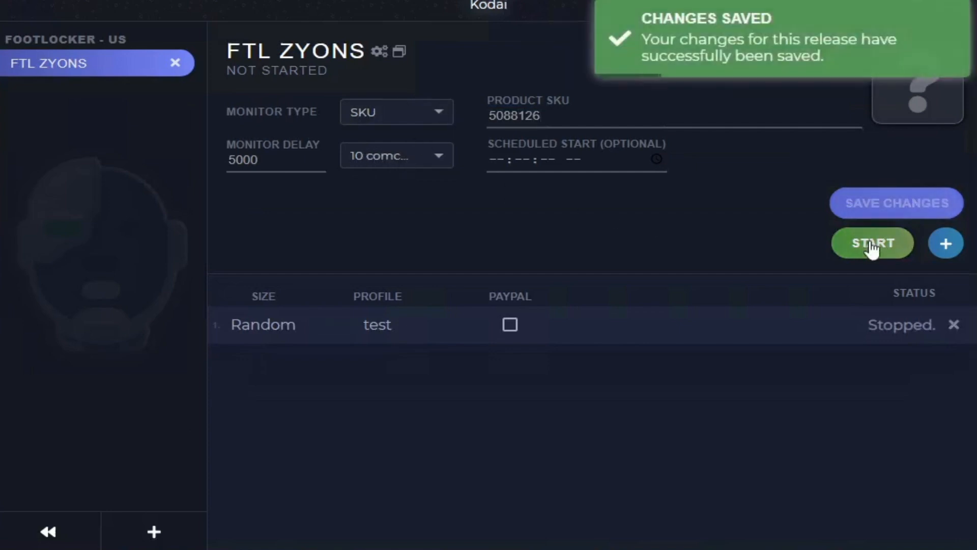
pyautogui.click(872, 247)
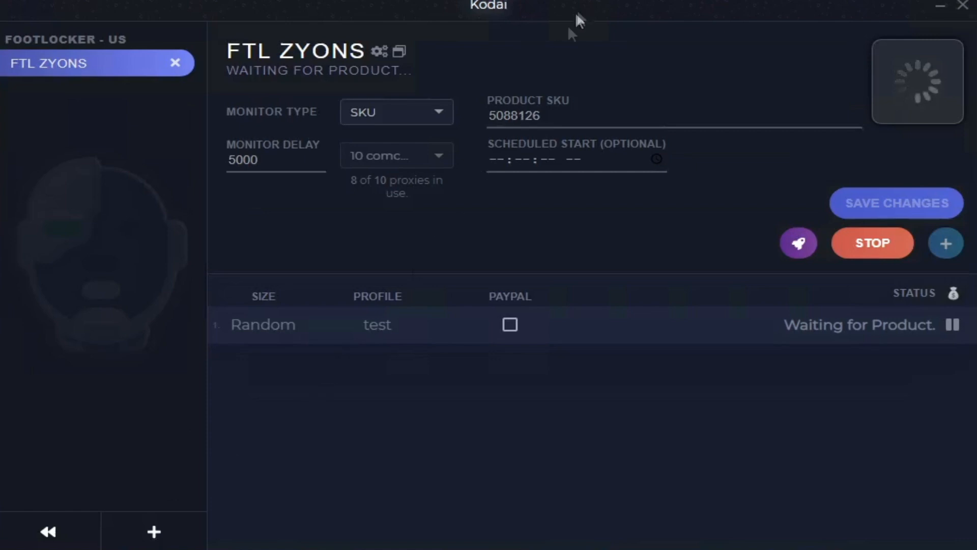
# Step: Enable PayPal for the release's Random-size task
pyautogui.moveTo(544, 116); pyautogui.dragTo(446, 121)
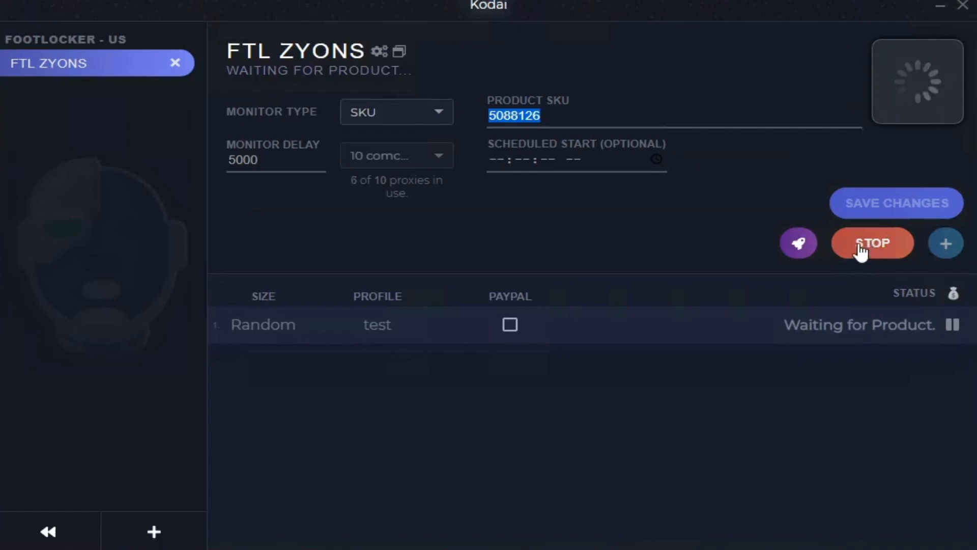
pyautogui.click(511, 326)
pyautogui.click(892, 206)
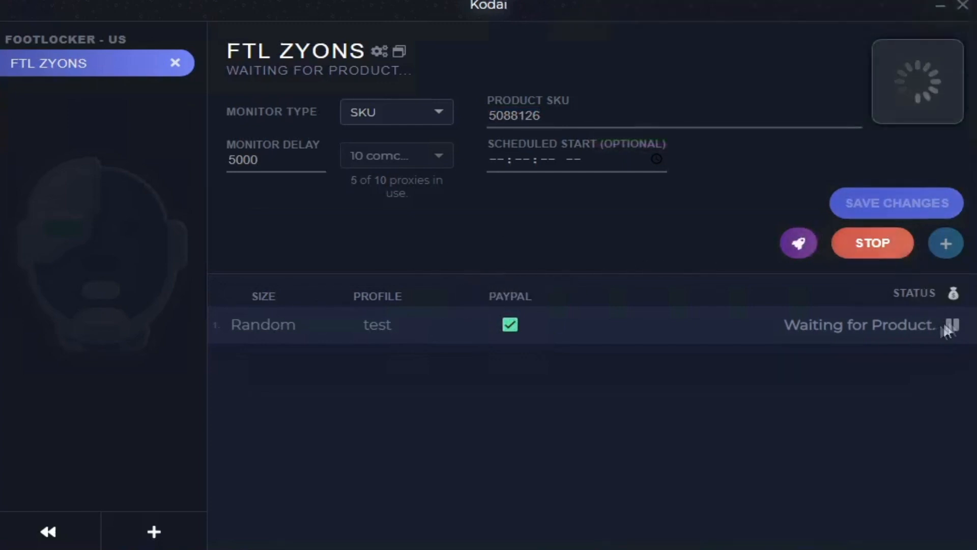
# Step: Stop the running release after pausing and resuming its task, and return to the main navigation
pyautogui.click(953, 326)
pyautogui.click(953, 326)
pyautogui.click(858, 244)
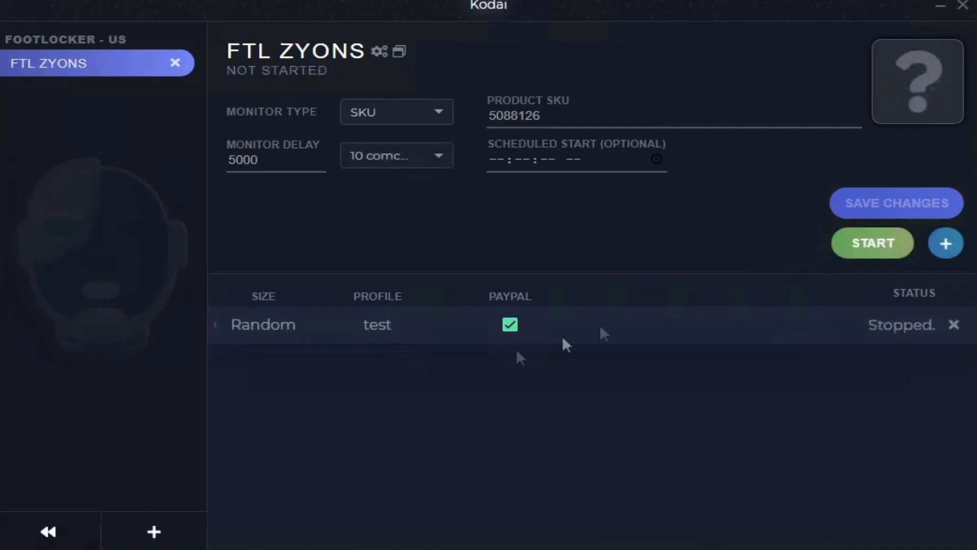
pyautogui.click(49, 519)
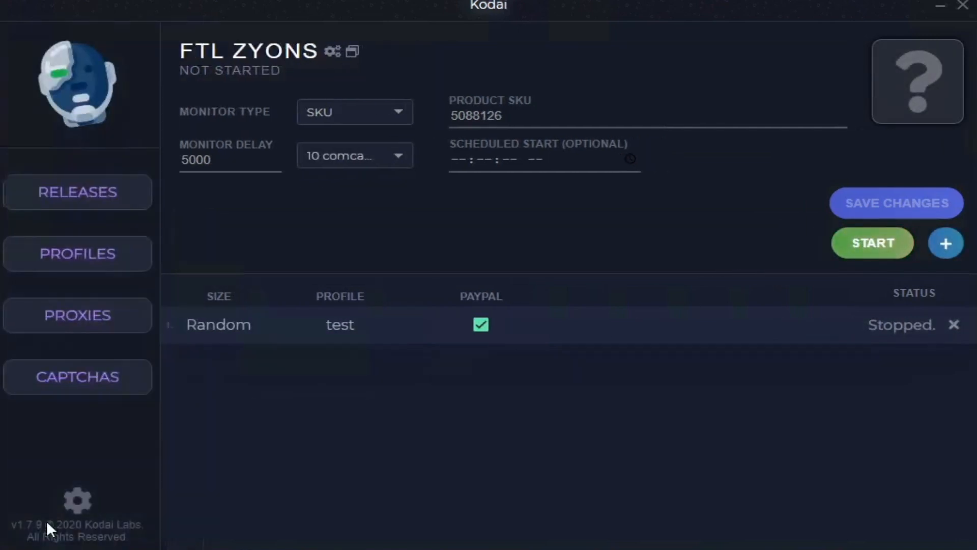